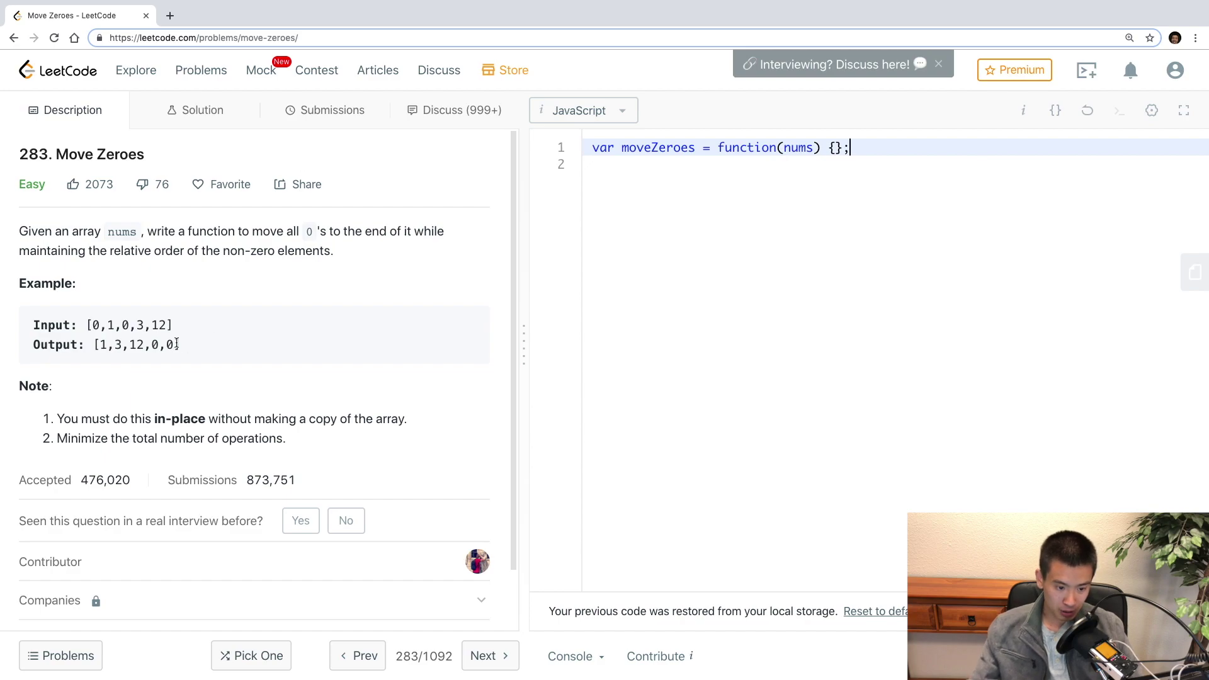
- Review the example input [0,1,0,3,12], expected output [1,3,12,0,0], and the in-place, no-copy notes
left_click_drag(174, 325, 90, 325)
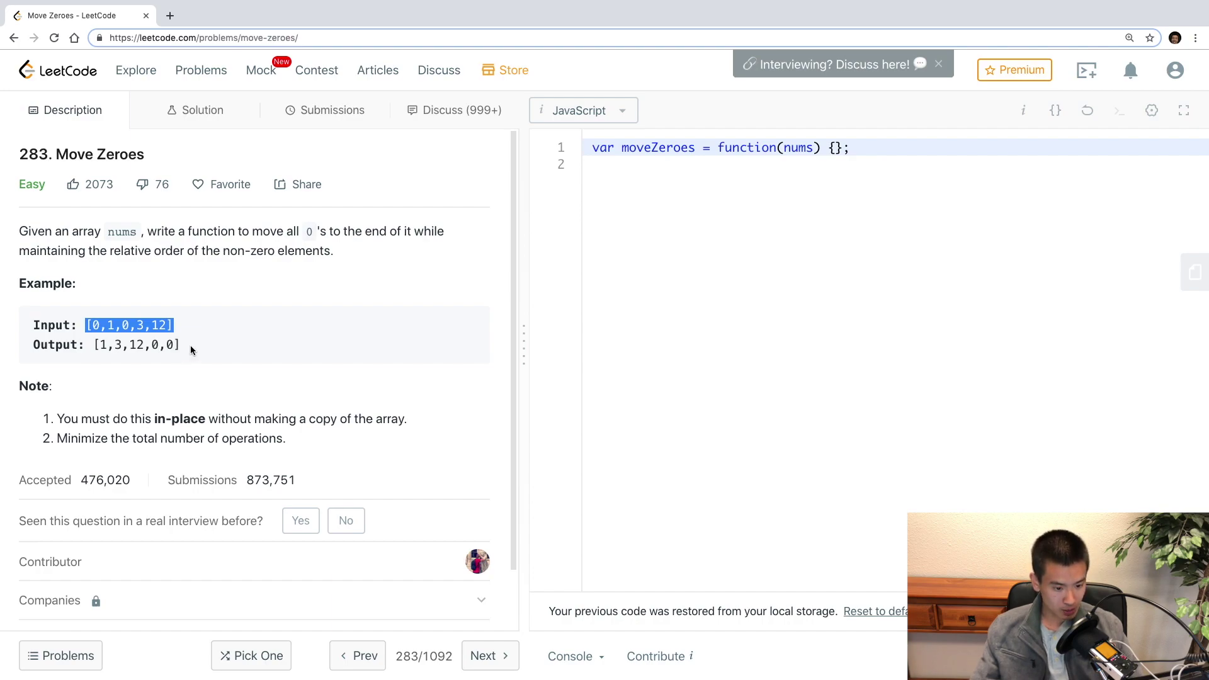
left_click(88, 325)
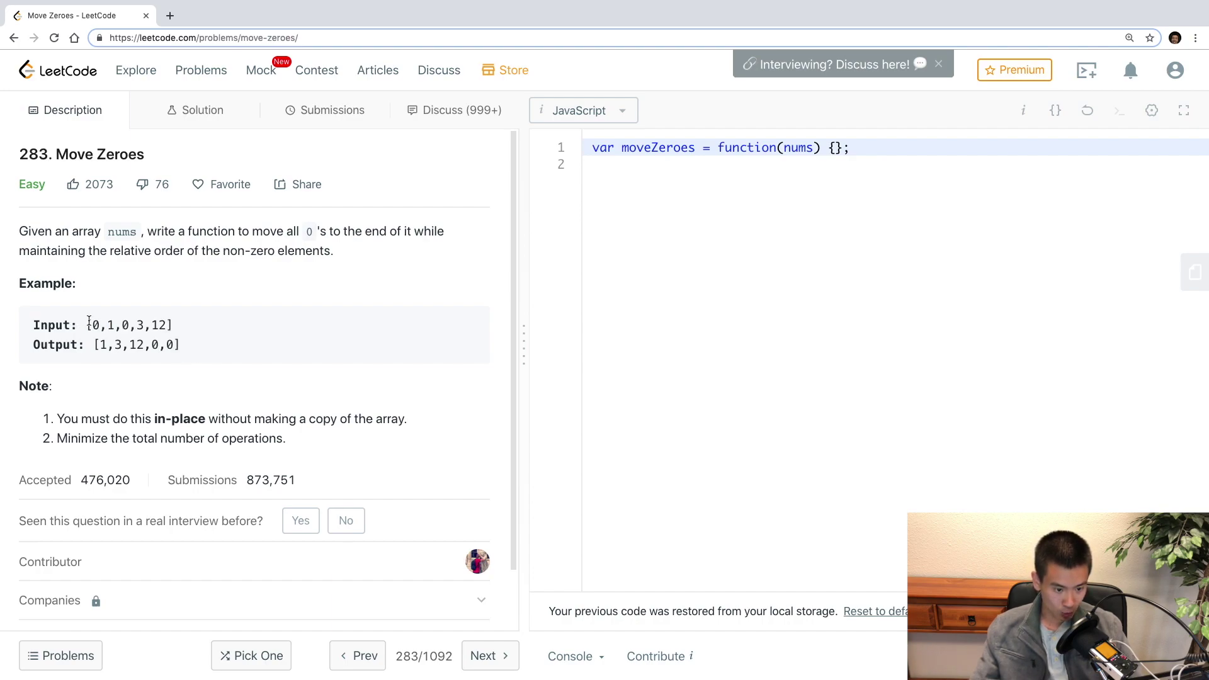
left_click_drag(181, 345, 94, 344)
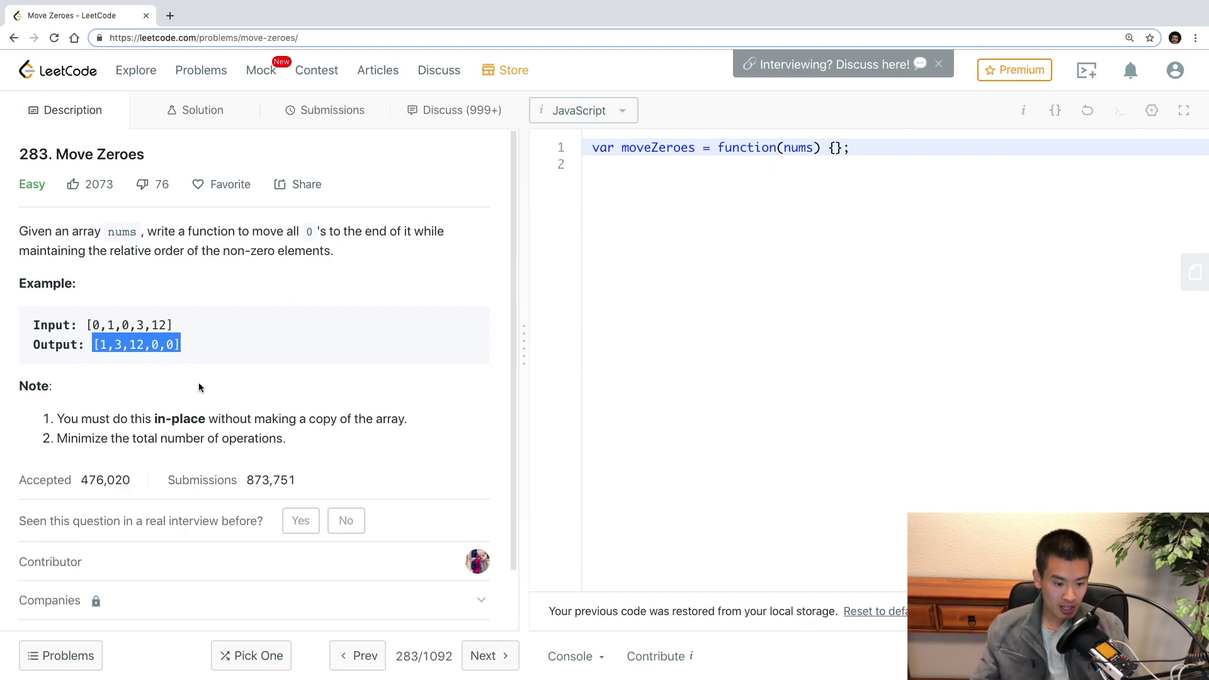
left_click_drag(204, 419, 152, 419)
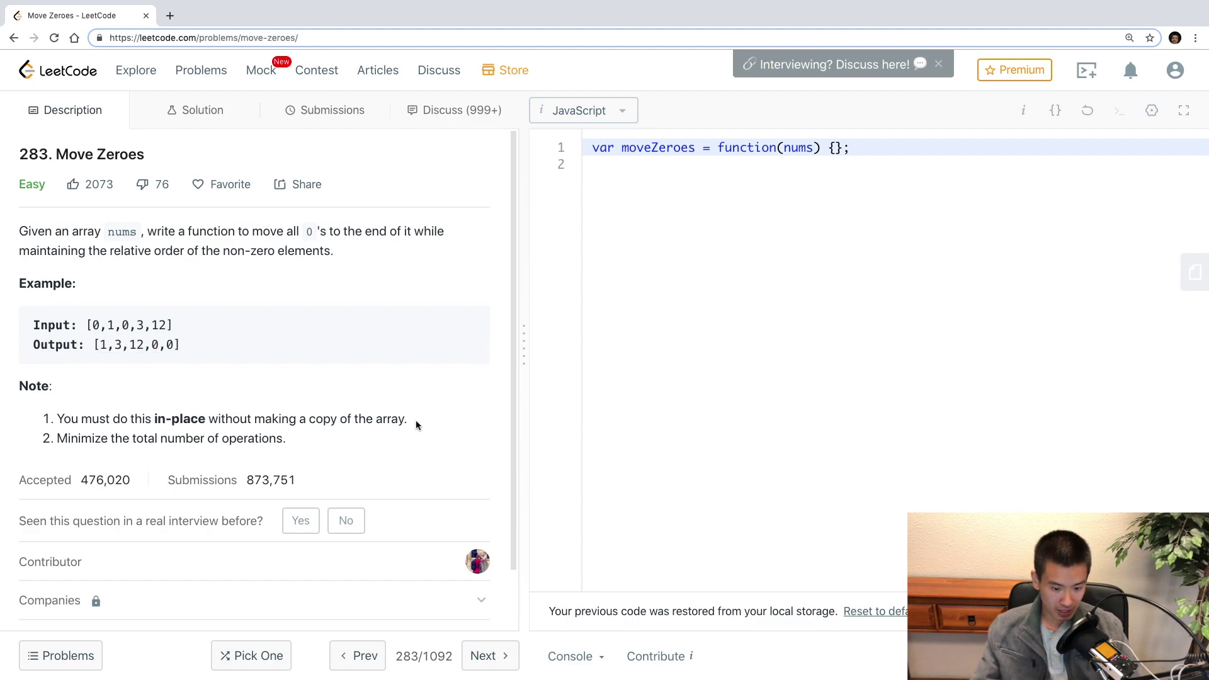
left_click_drag(417, 425, 307, 423)
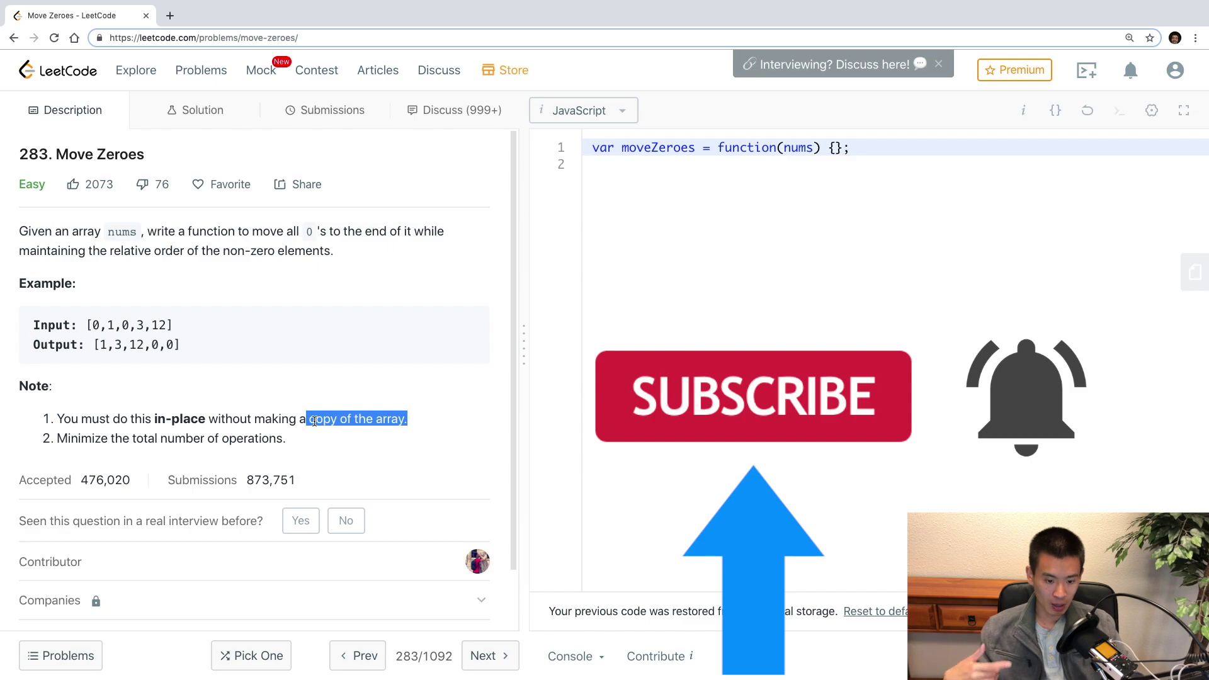
left_click(869, 161)
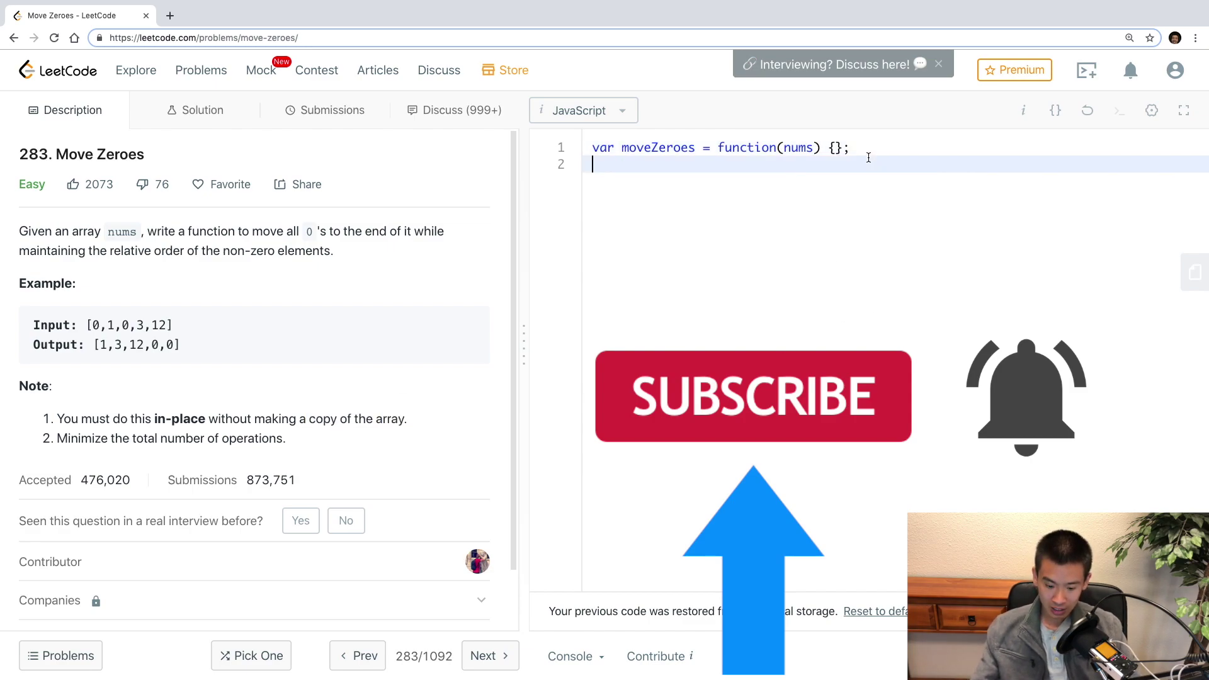
- Lay out moveZeroes in scratch.js with an index counter, a loop over nums, and an if block
key("super+Tab")
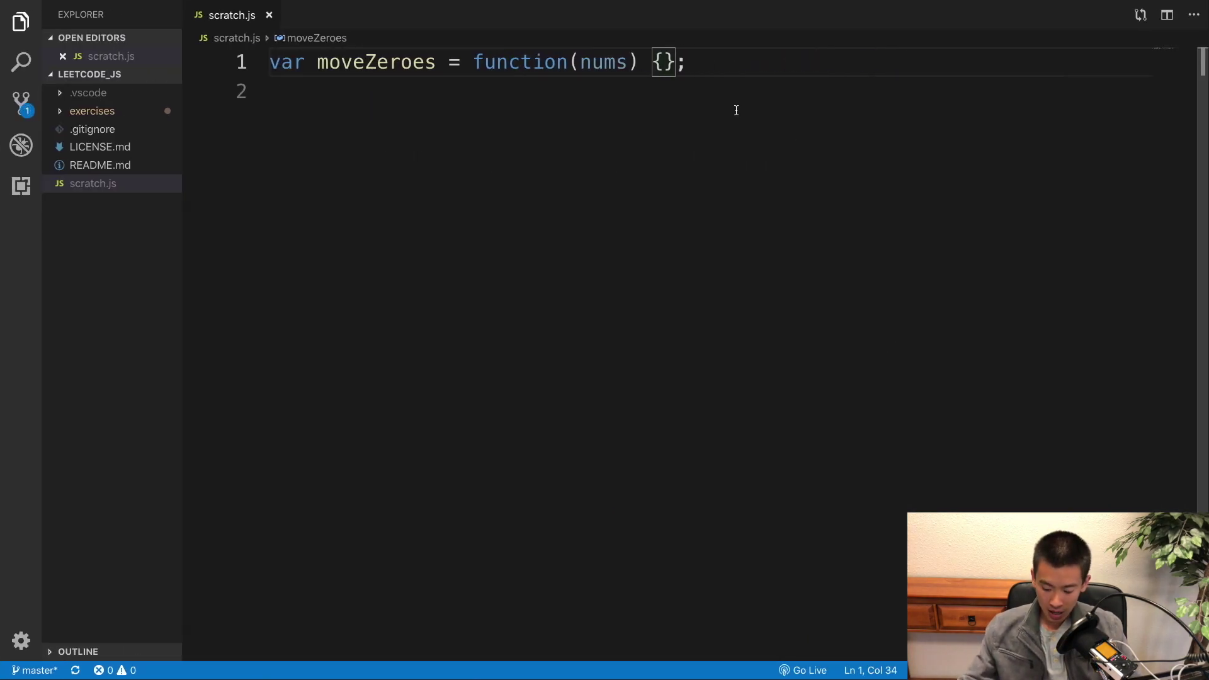
key("Return")
type("let inde")
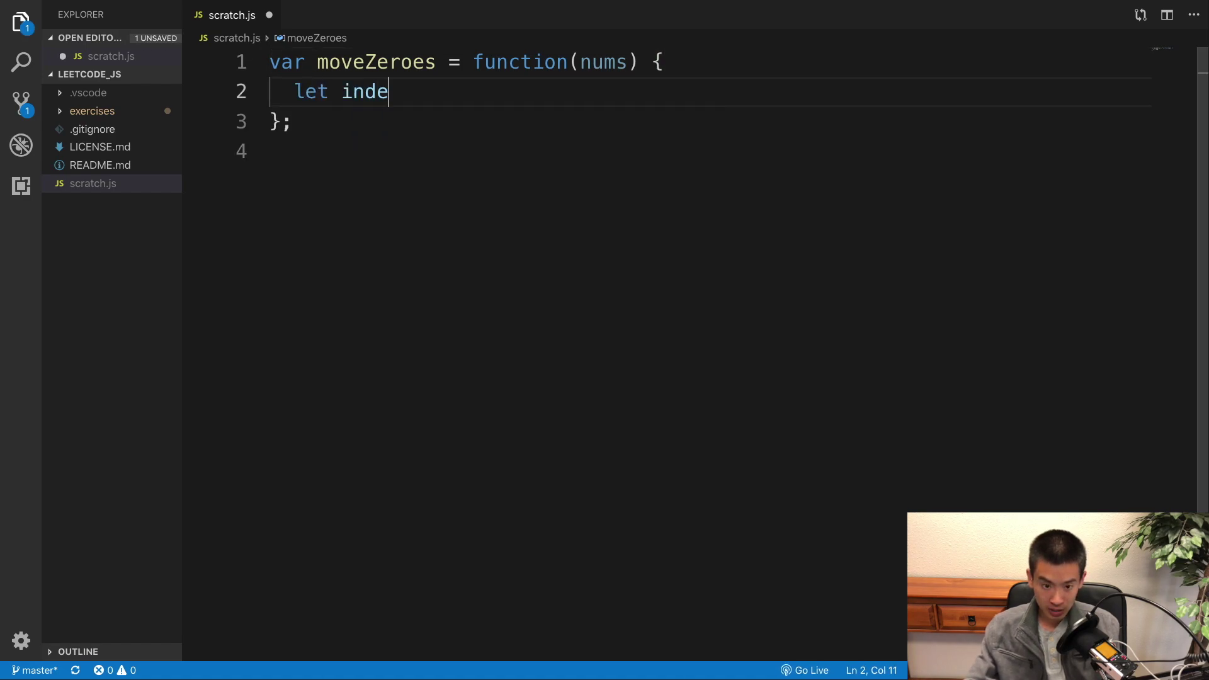
type("x = 0;")
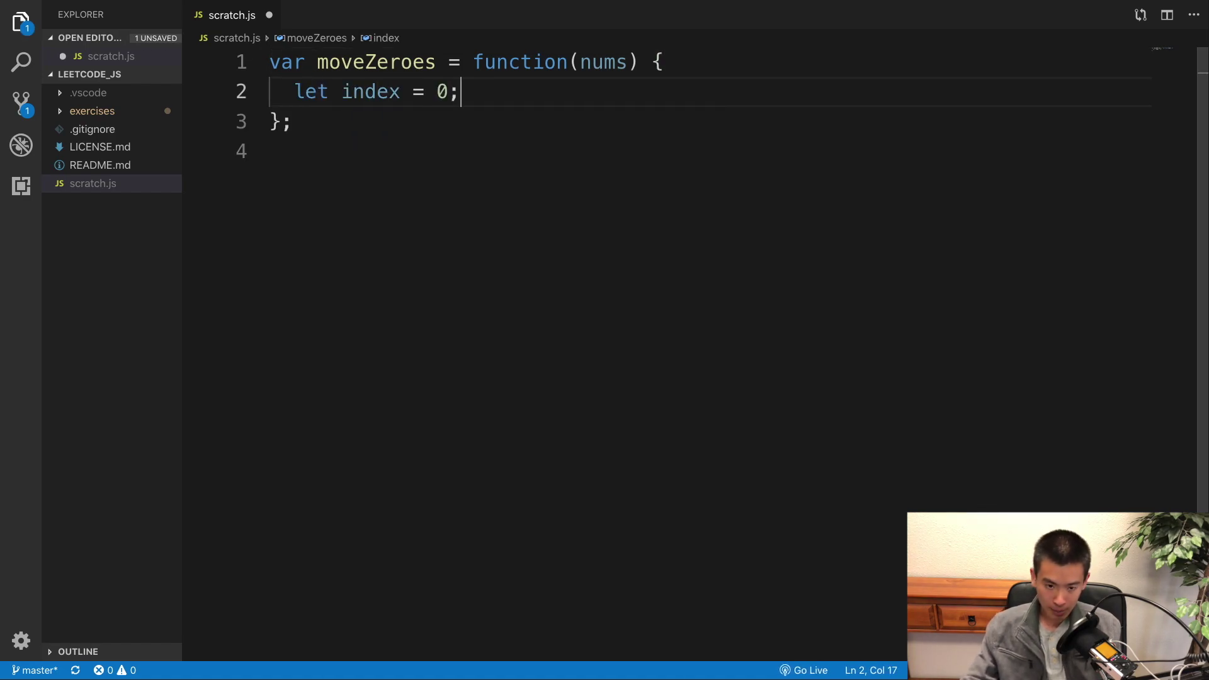
key("Return")
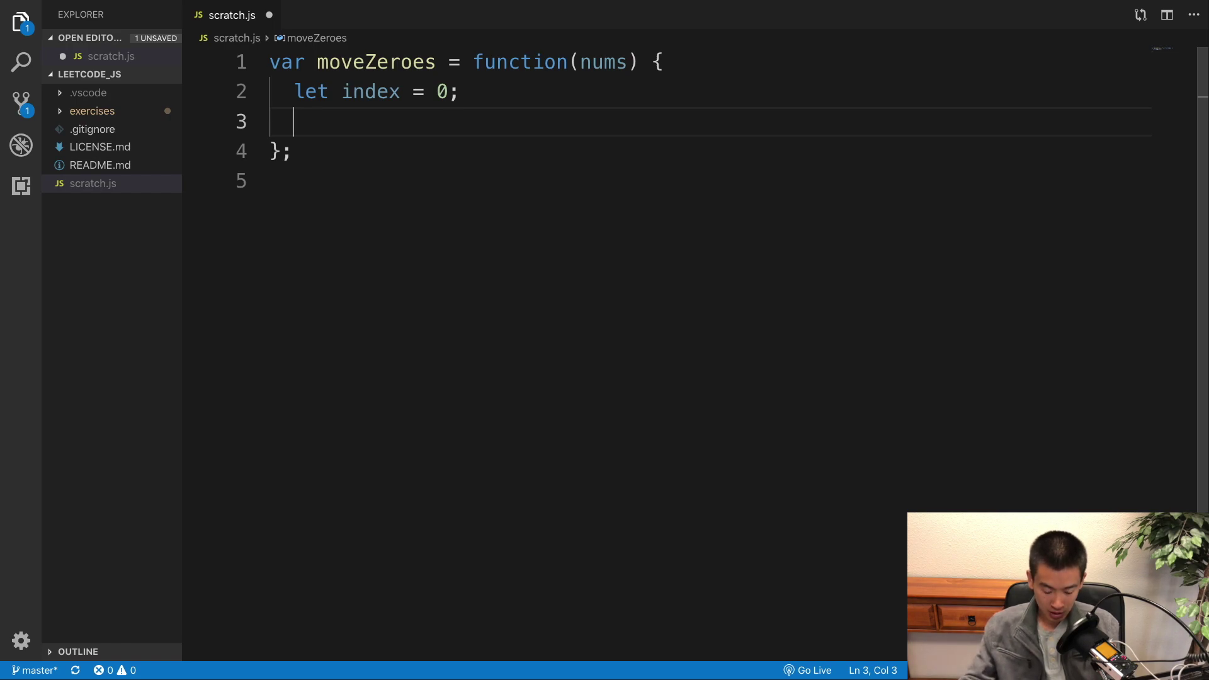
key("Return")
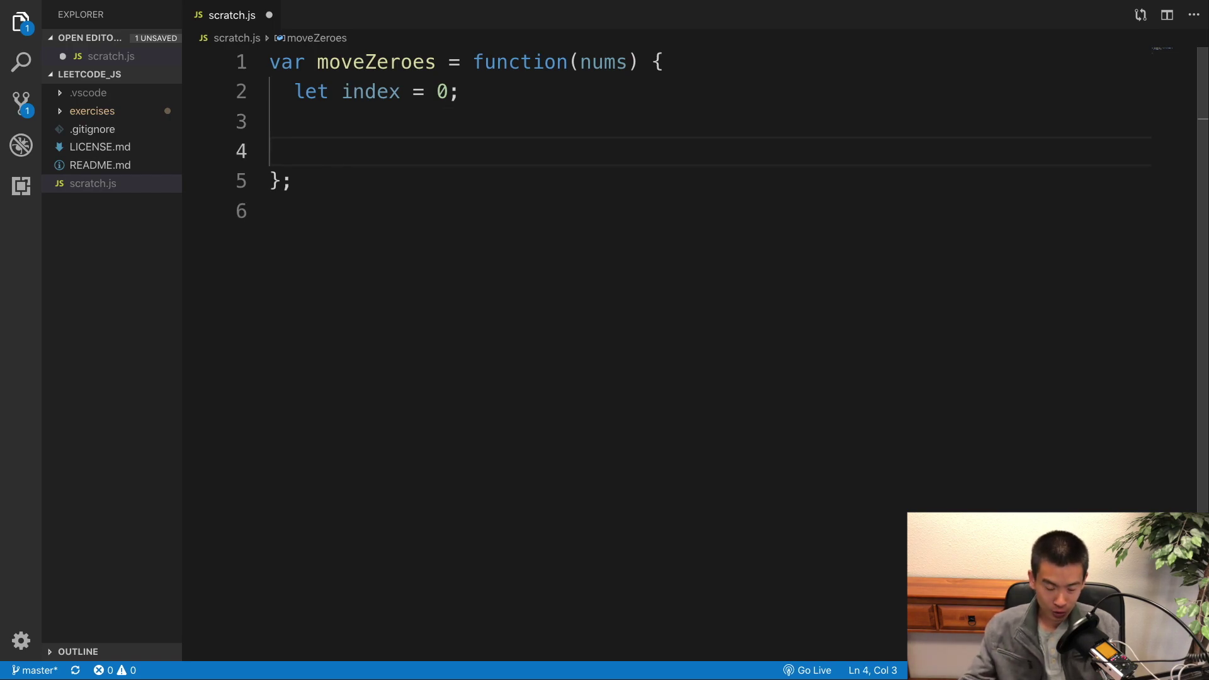
type("for (le")
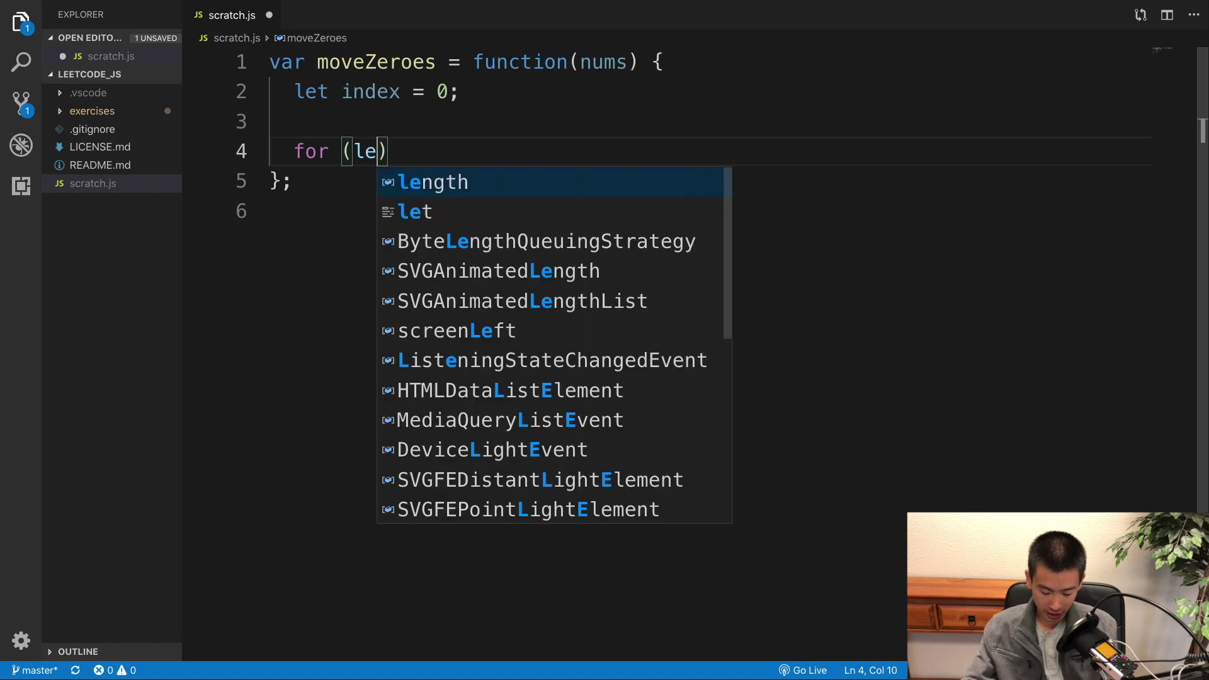
type("t i = 0; i ")
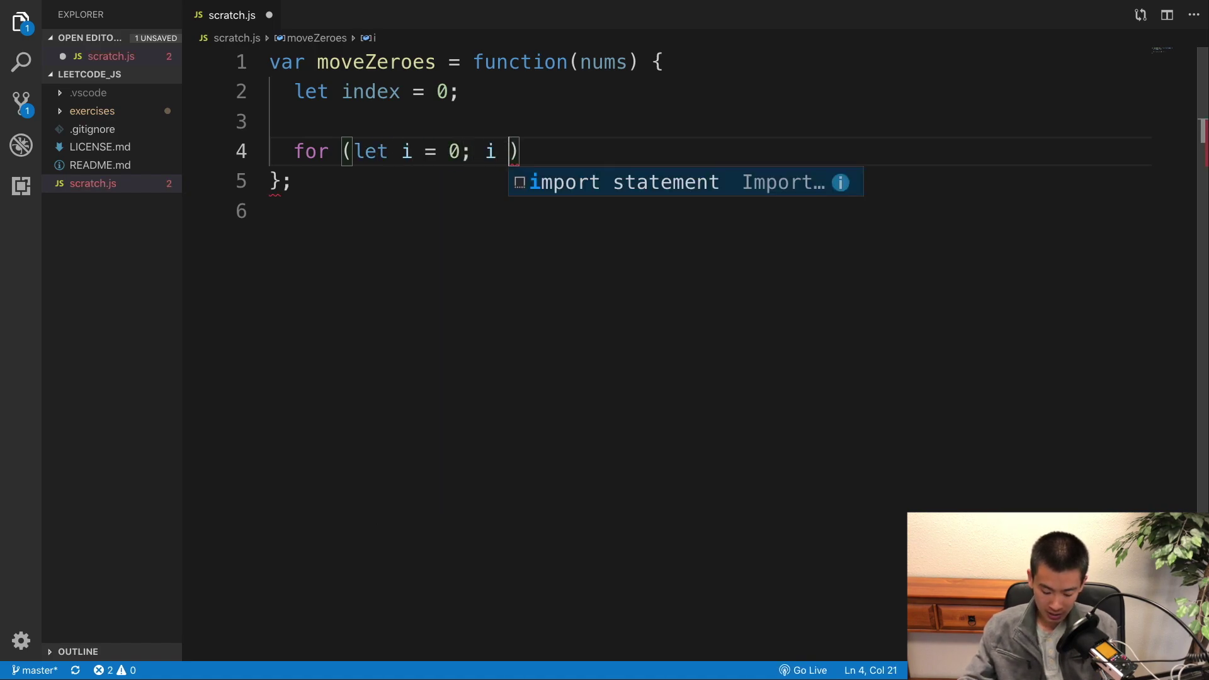
type("< nums.length")
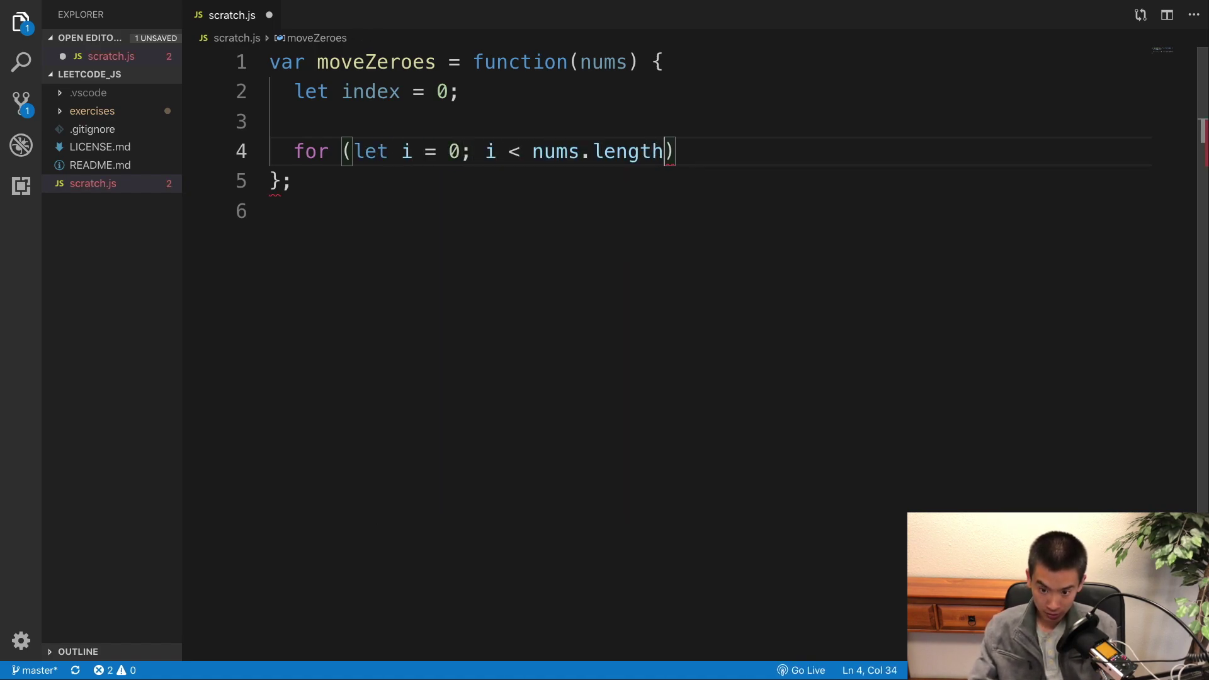
type("; i++")
key("Right")
type("{")
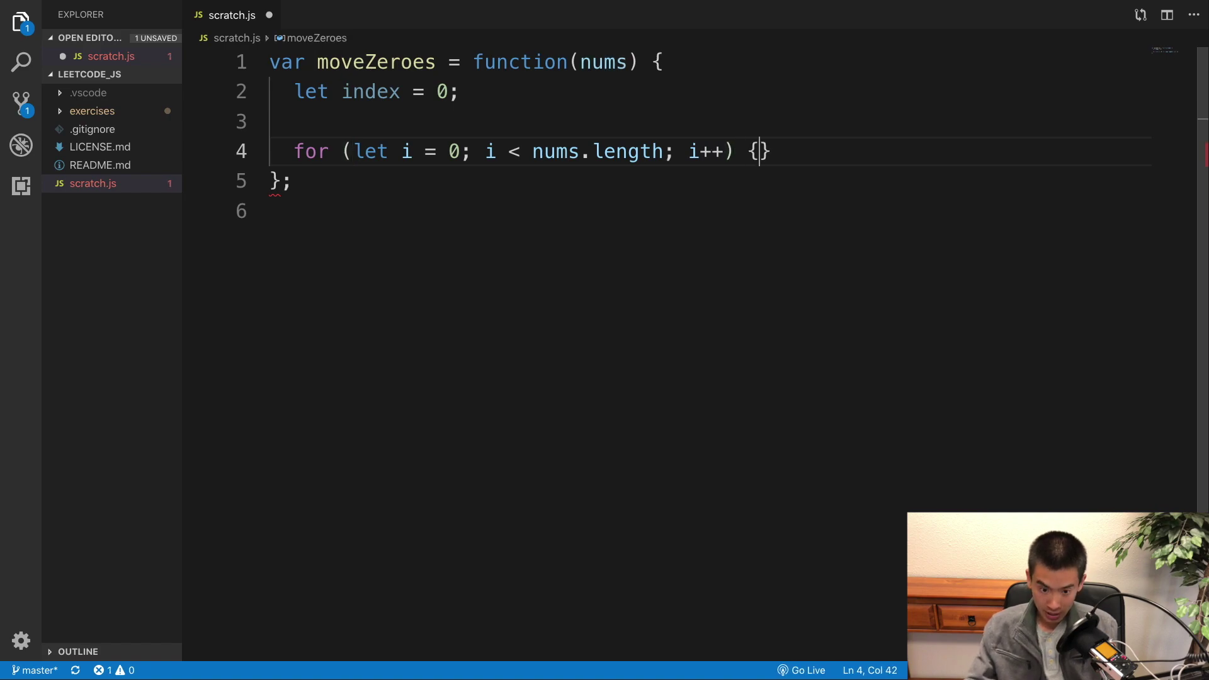
key("Return")
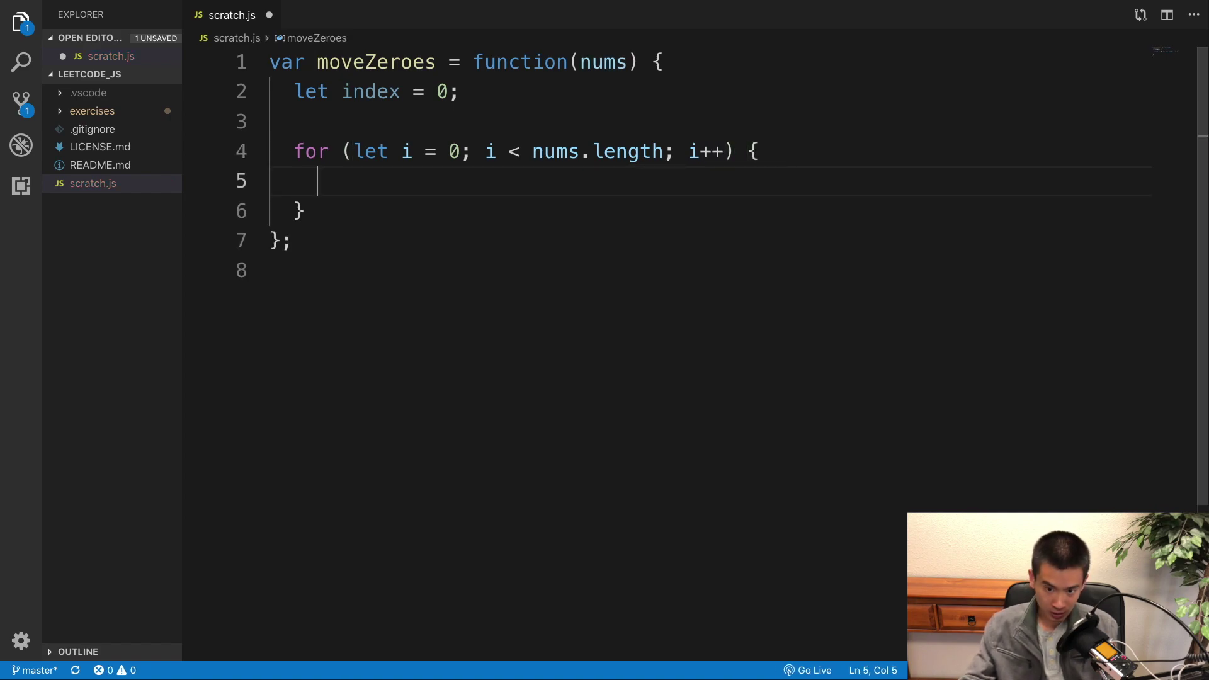
type("const ")
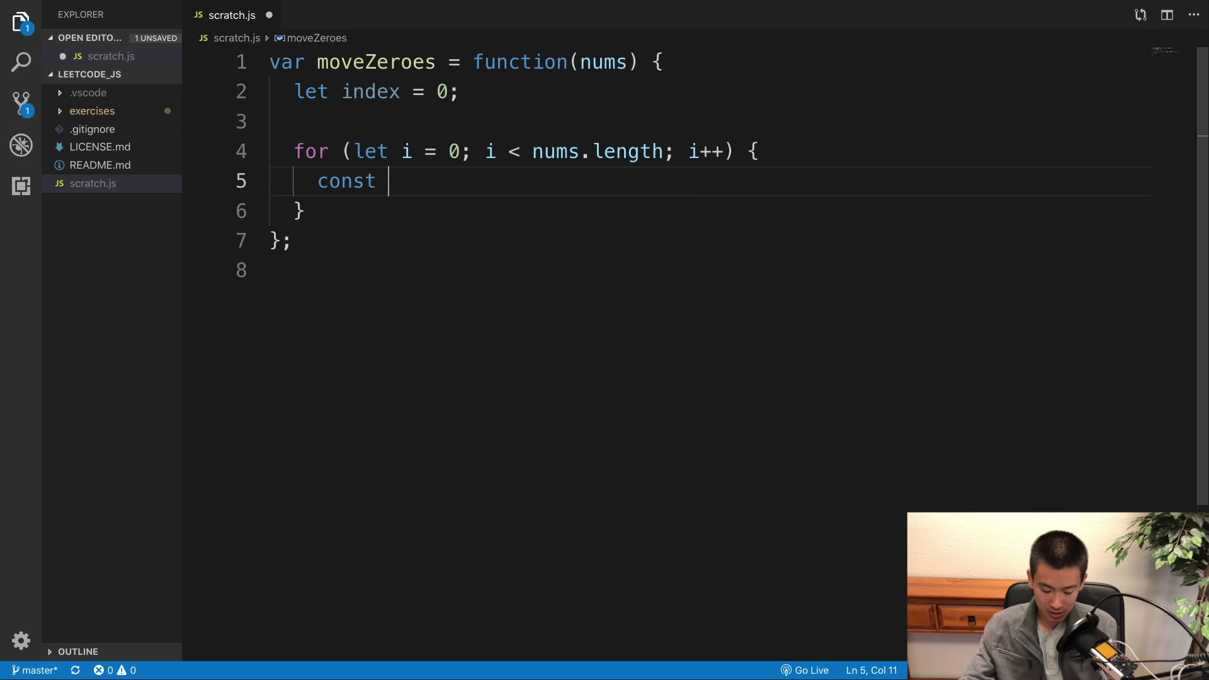
type("num = nums")
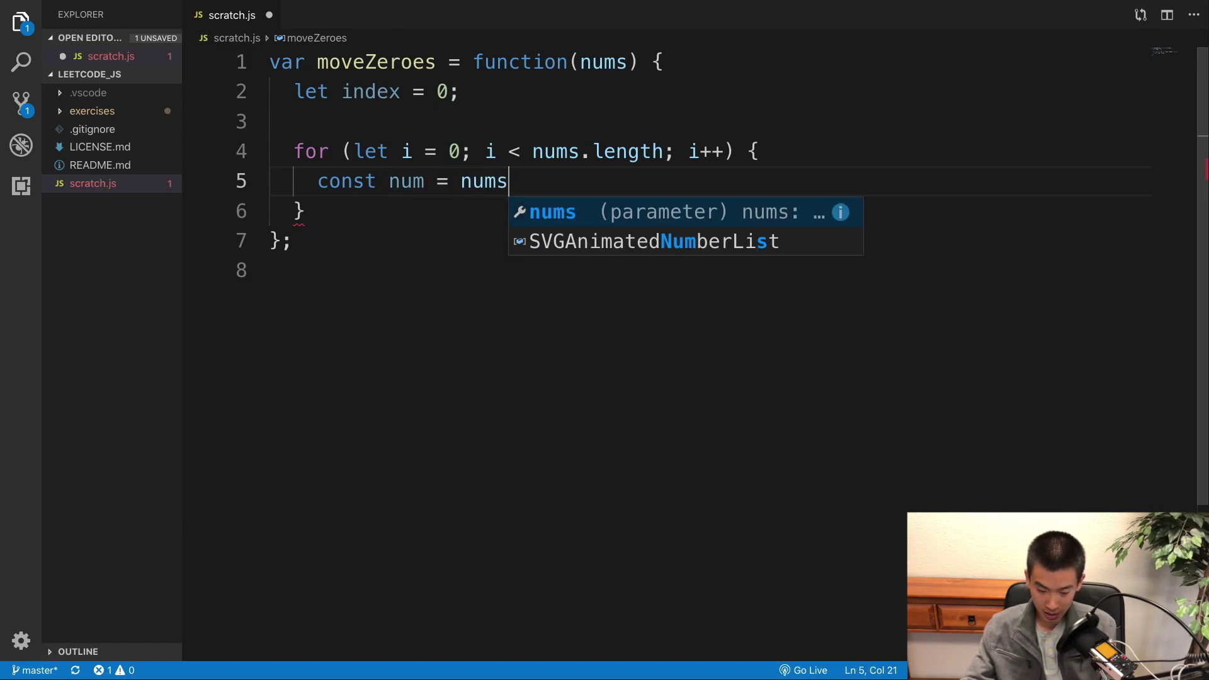
type("[i")
key("Right")
type(";")
key("Return")
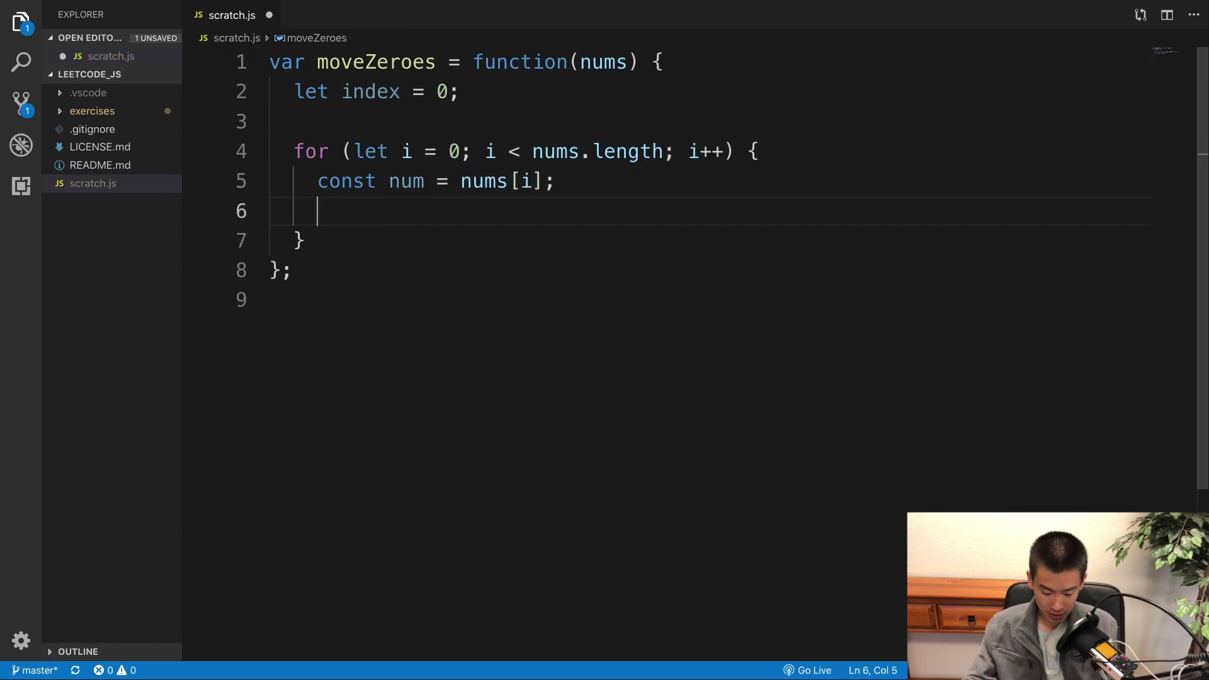
key("Return")
type("if (num ")
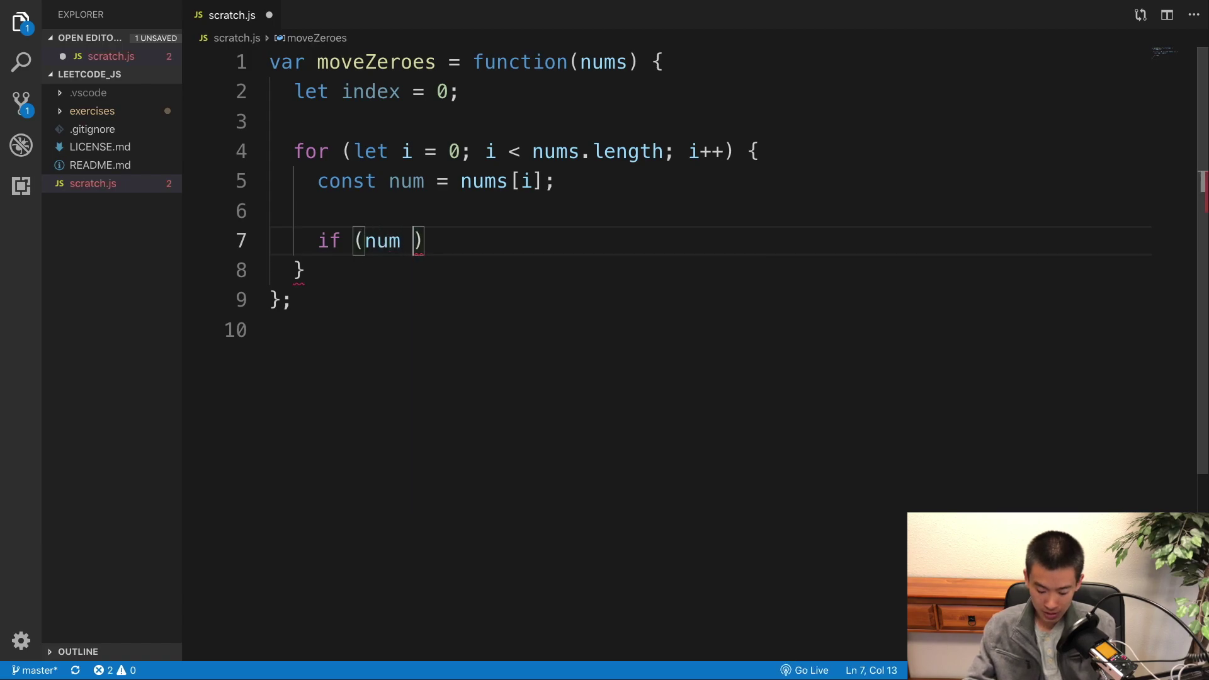
type("!== 0")
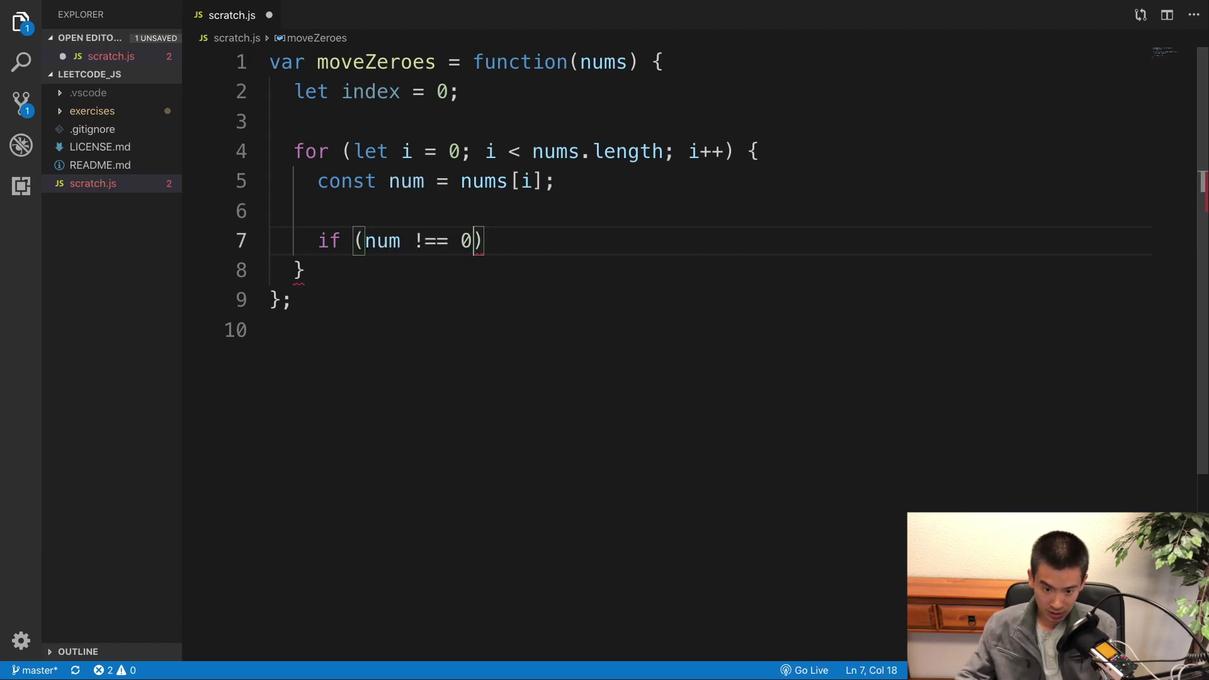
key("Right")
type("{")
key("Return")
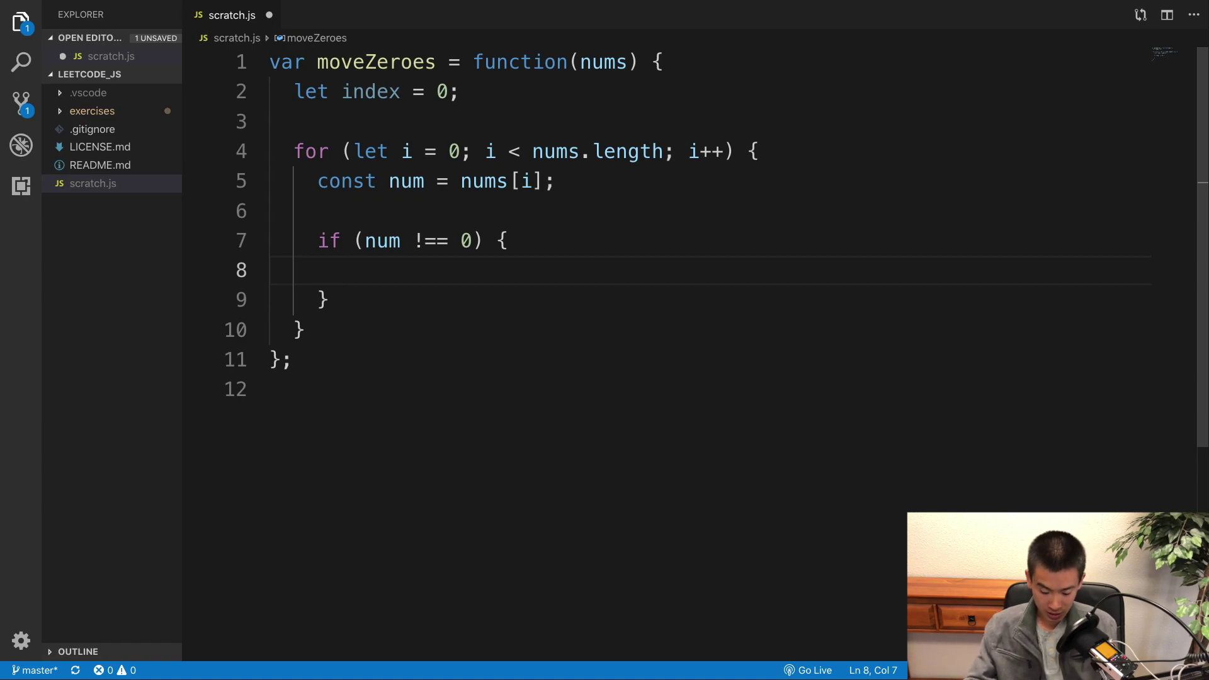
type("nums[")
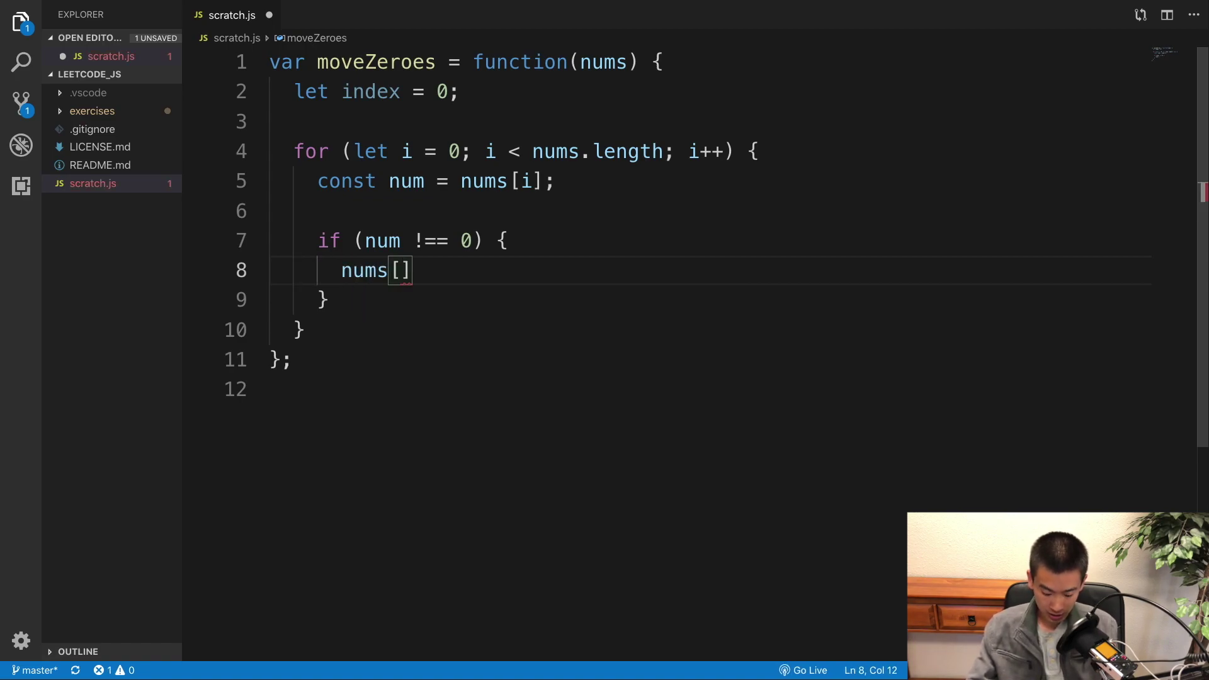
type("index")
- Fill the if block with nums[index] = num; followed by index++
left_click(459, 92)
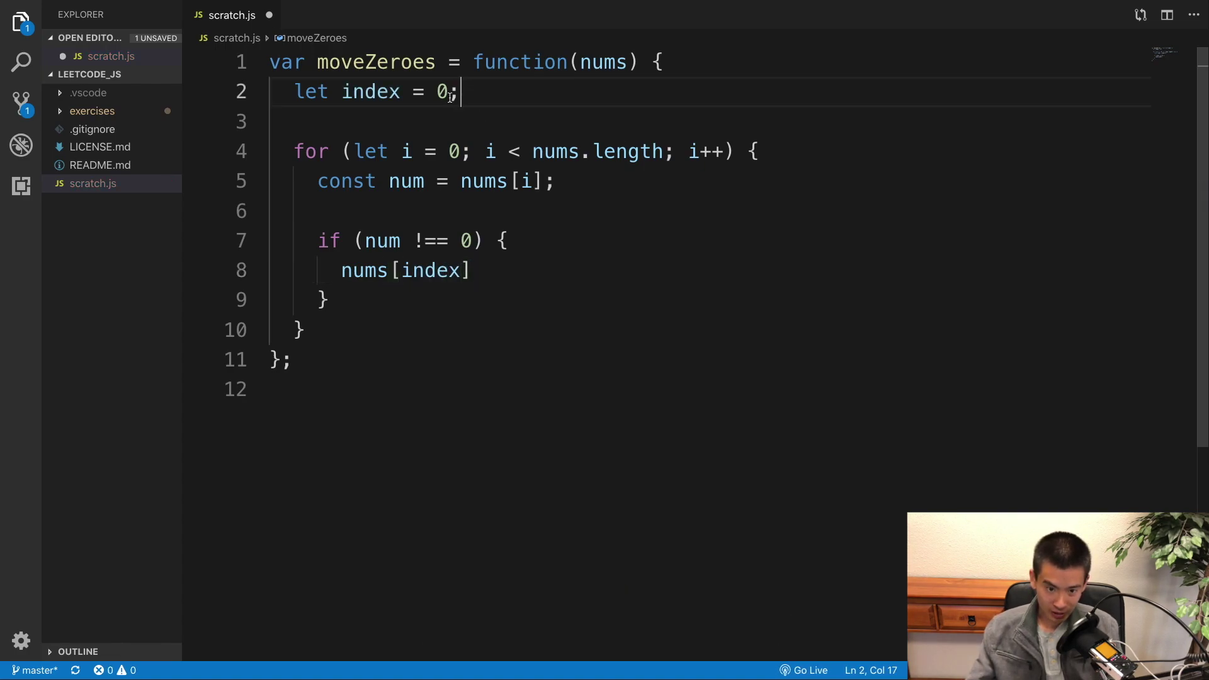
left_click_drag(457, 92, 296, 91)
left_click(499, 271)
type("= ")
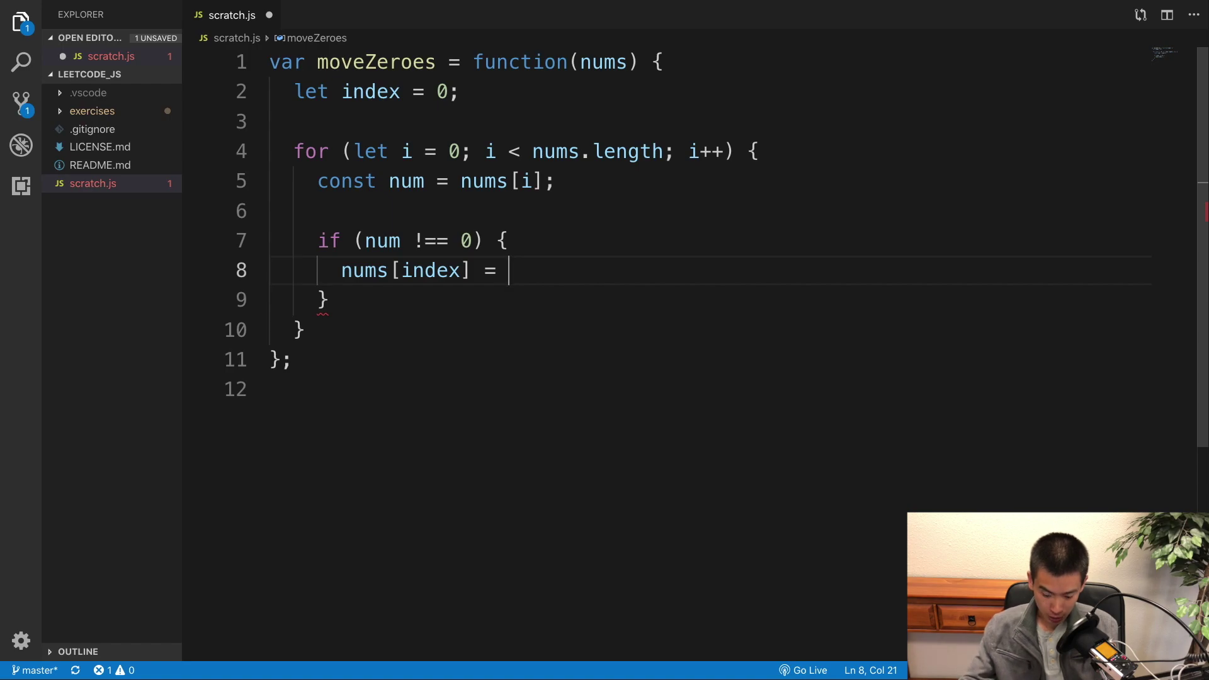
type("num;")
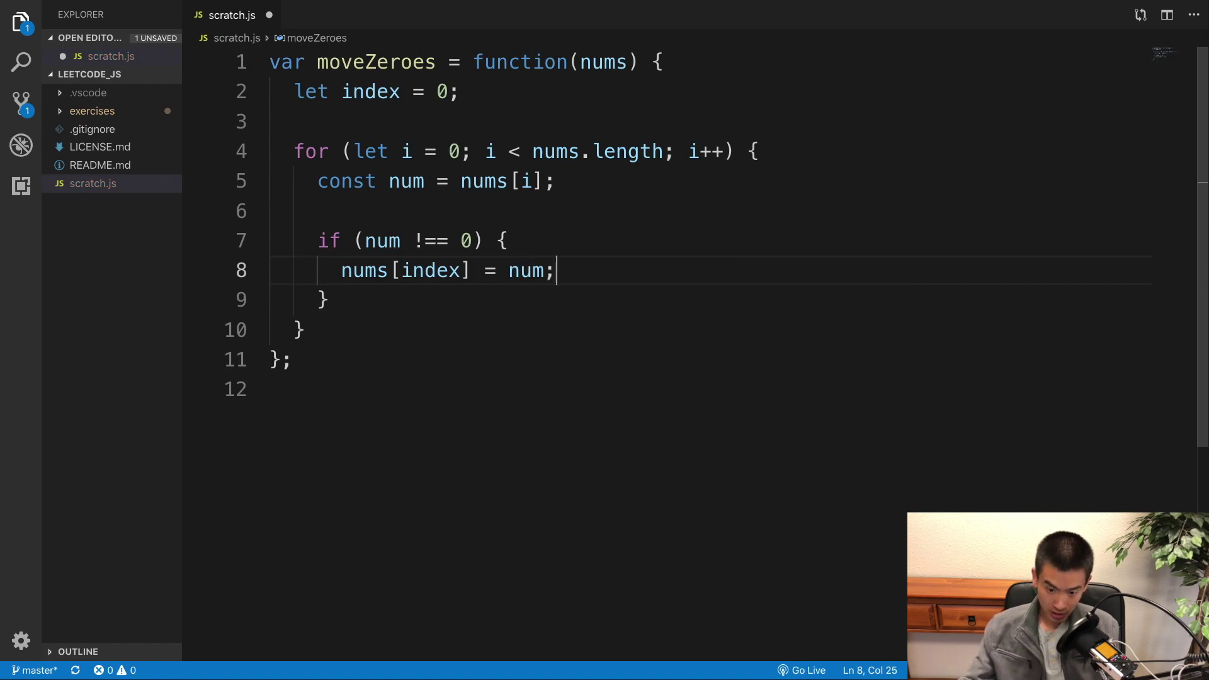
key("Return")
type("index")
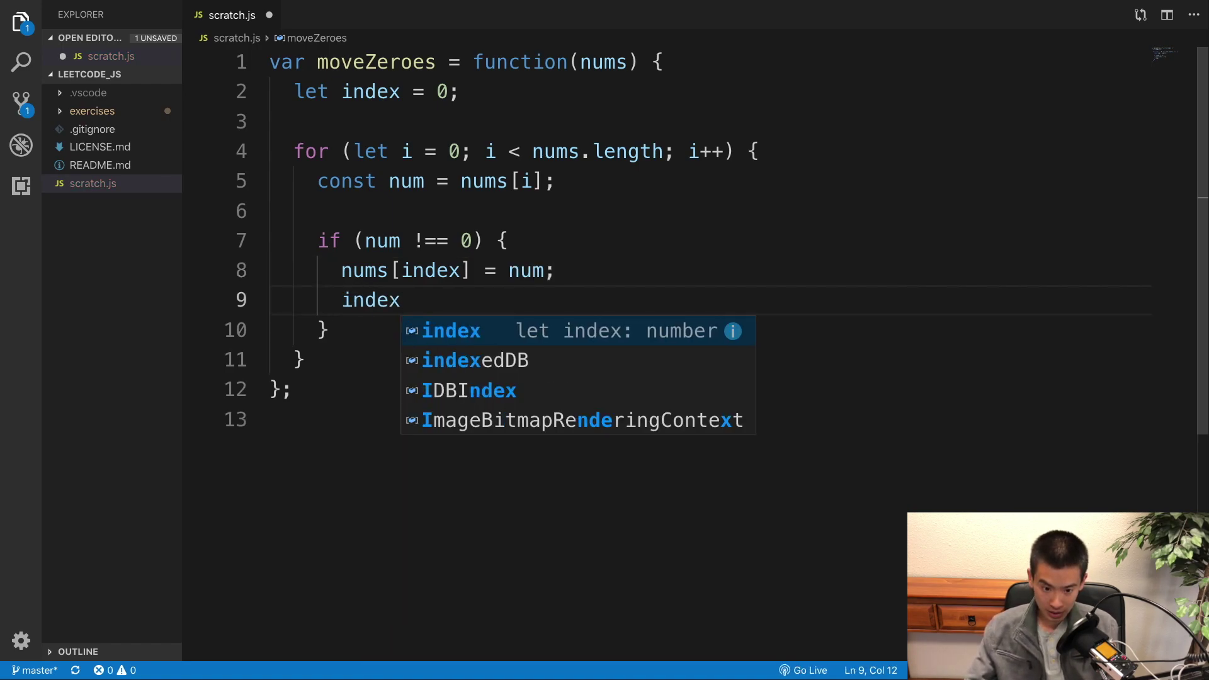
type("++")
left_click_drag(426, 301, 340, 271)
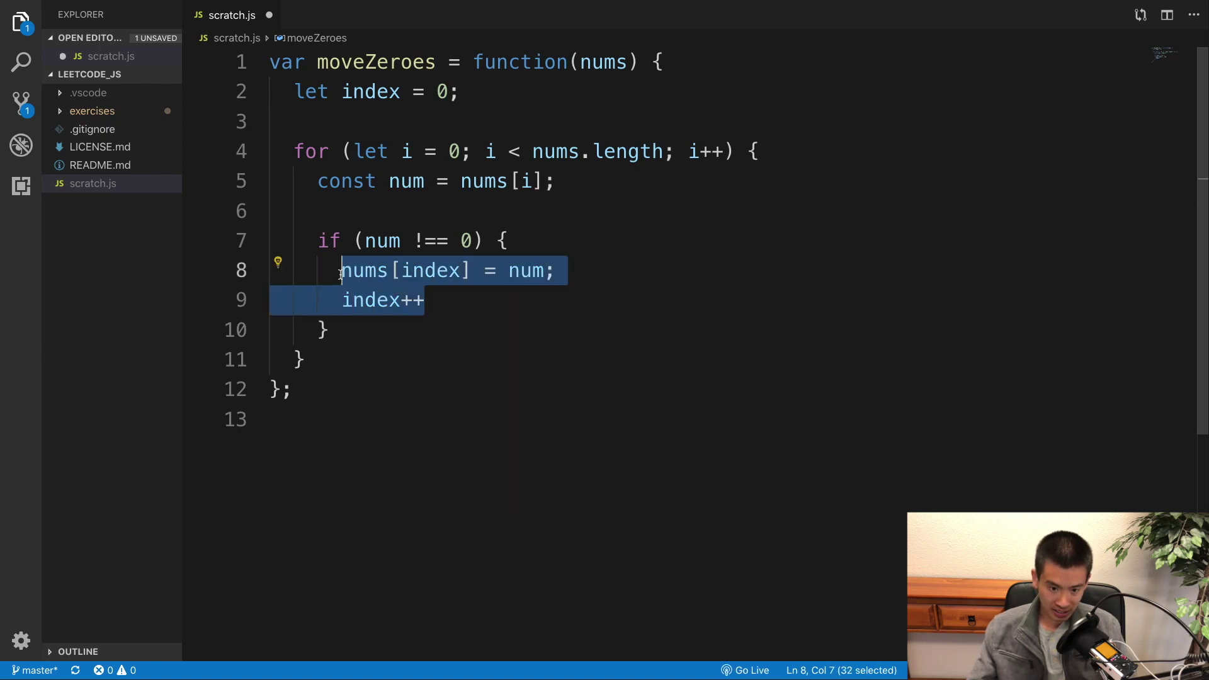
left_click(411, 329)
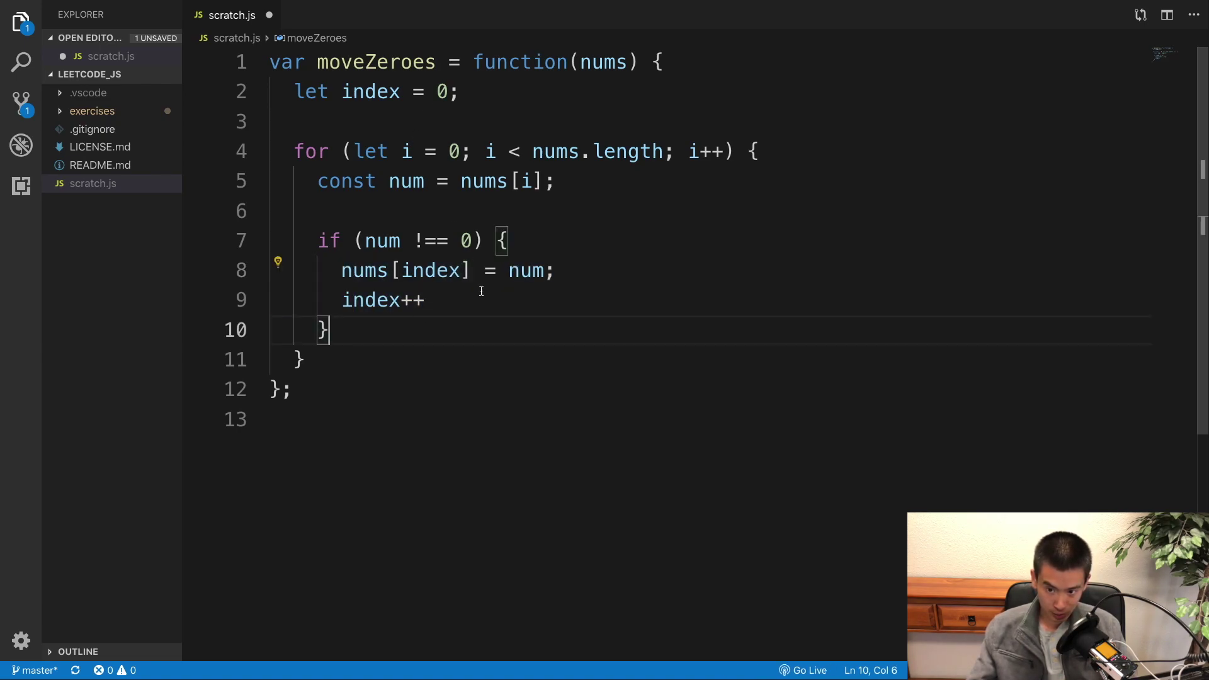
left_click(774, 152)
- Add a second loop from index to nums.length that sets nums[i] = 0
left_click(348, 358)
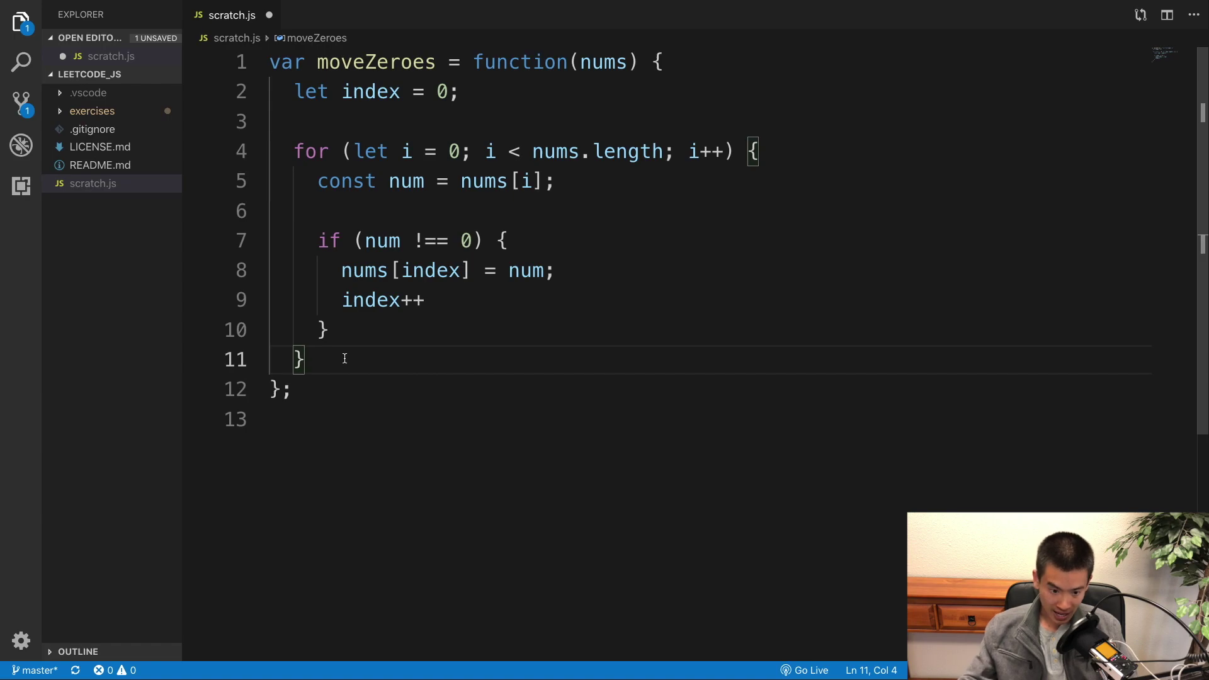
key("Return")
key("Return")
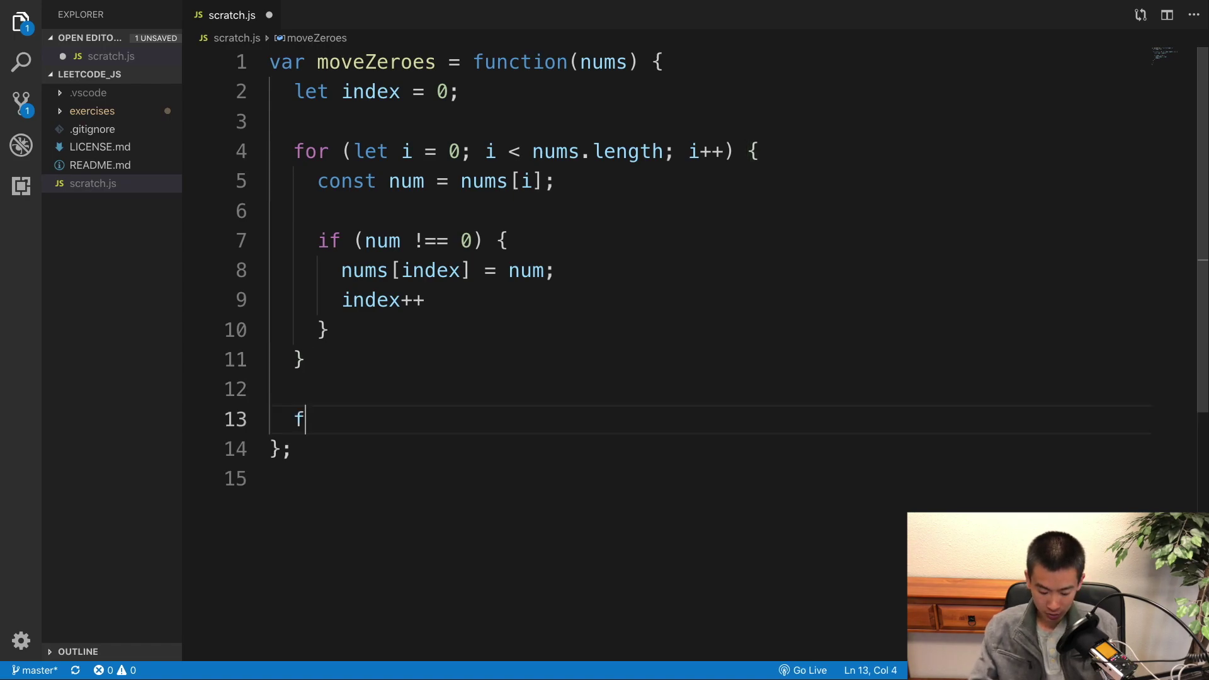
type("for (let i = ")
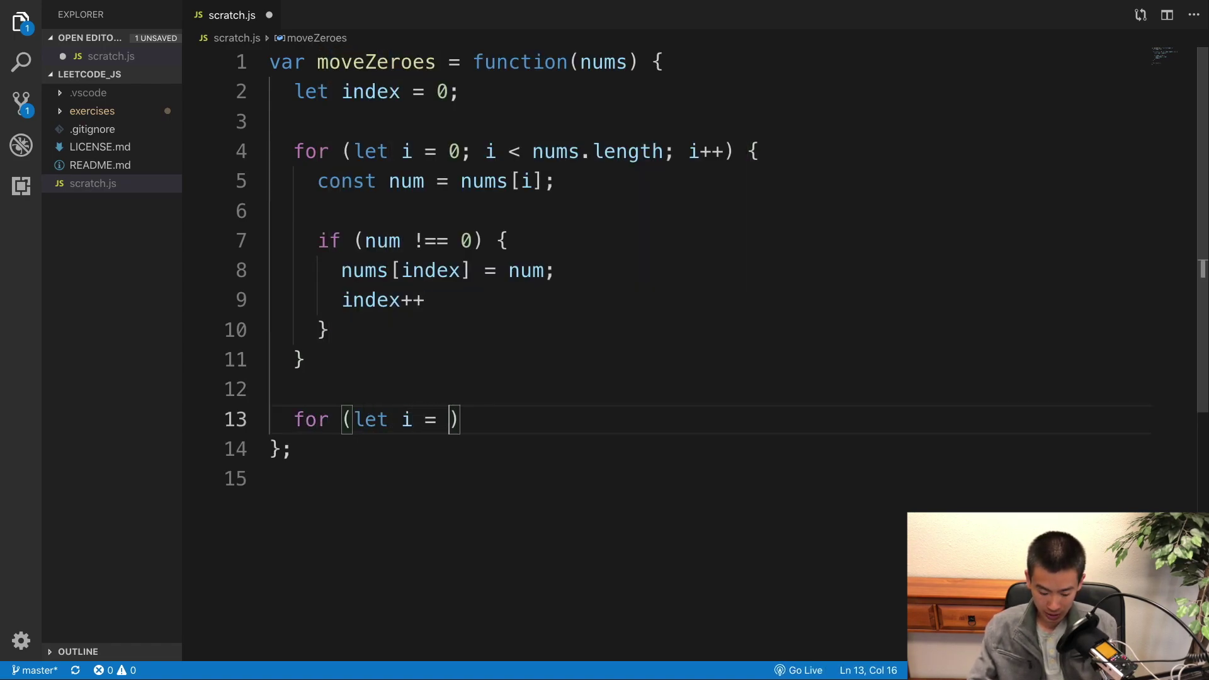
type("index")
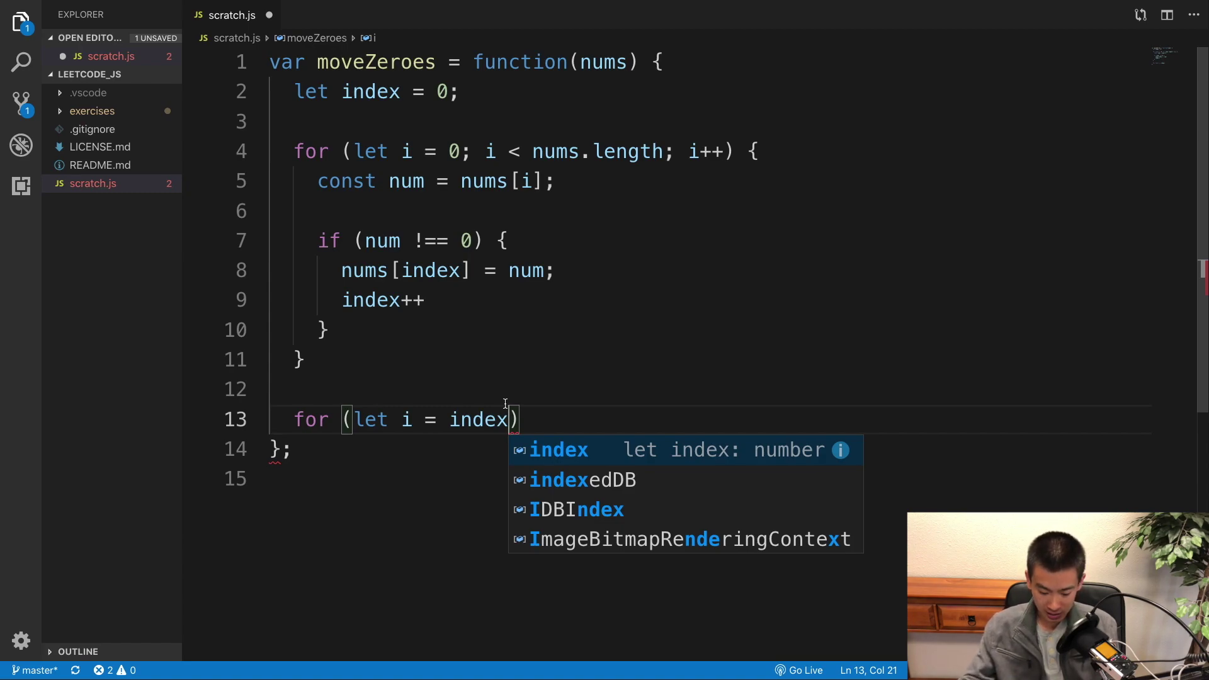
type("; i <")
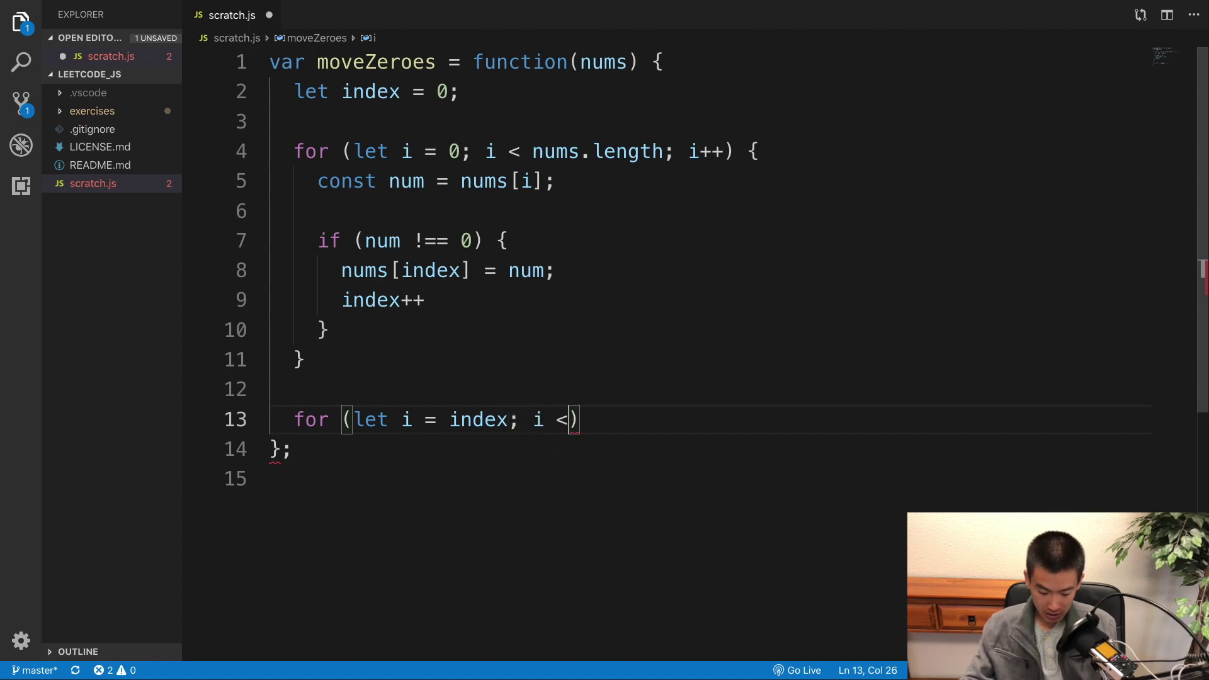
type(" num.length")
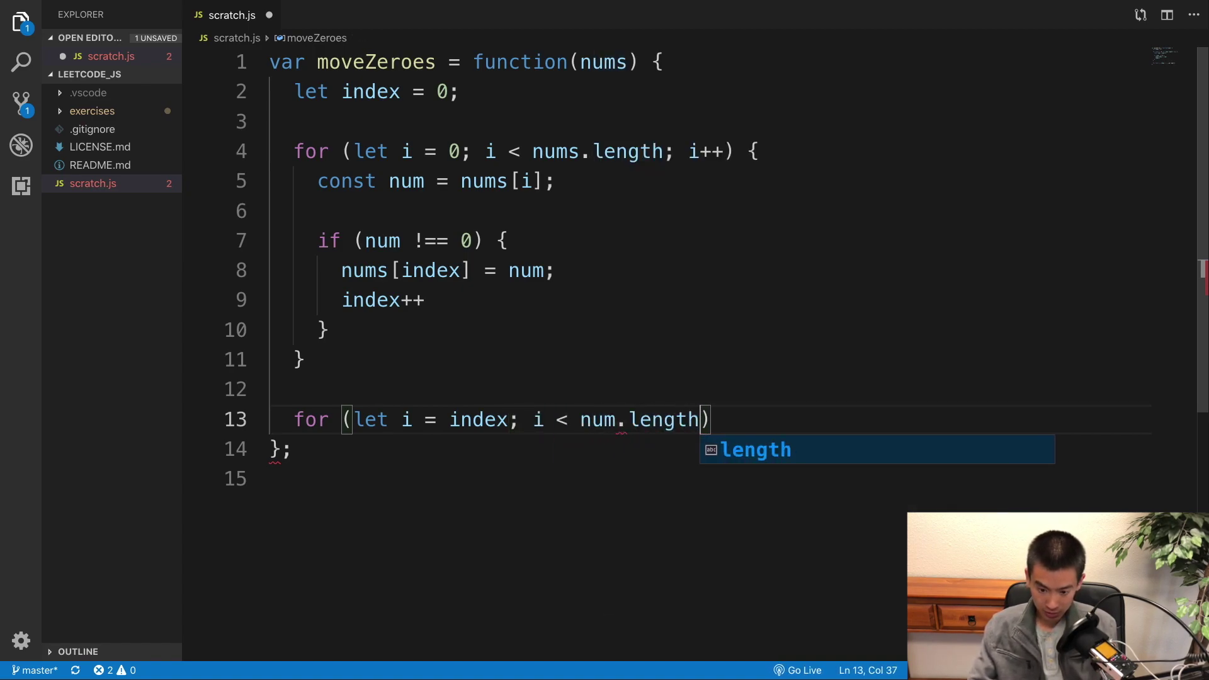
key("BackSpace")
key("BackSpace")
key("BackSpace")
key("BackSpace")
key("BackSpace")
key("BackSpace")
key("BackSpace")
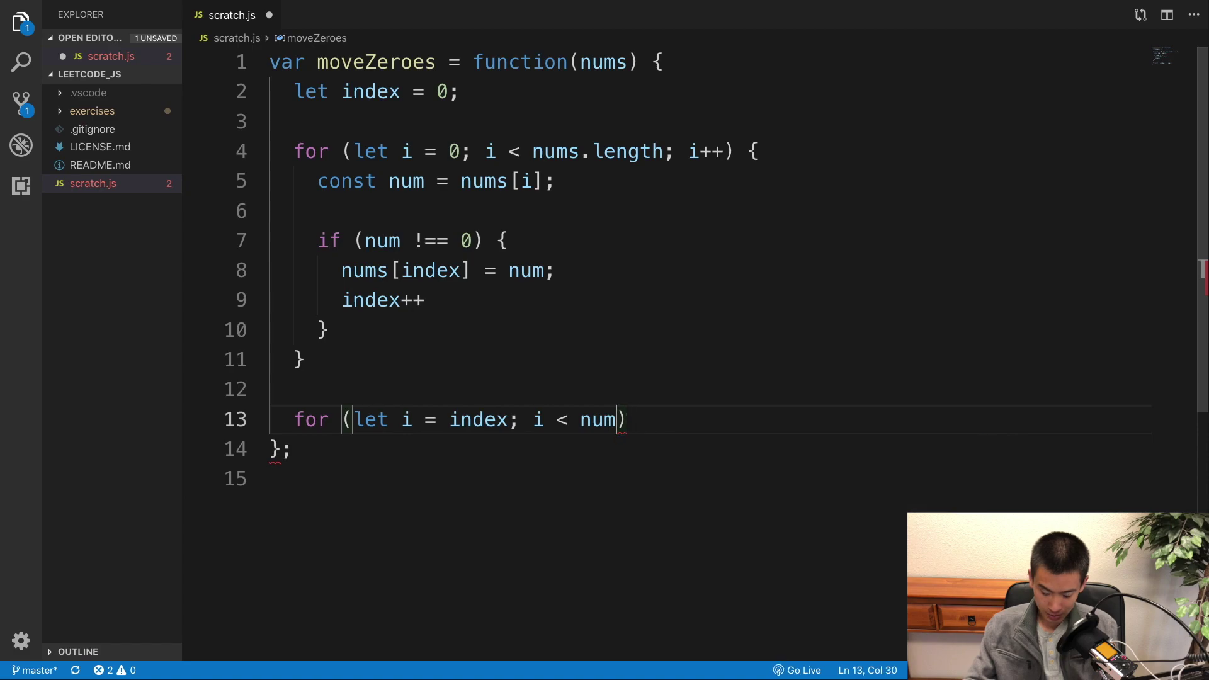
type("s.length; i")
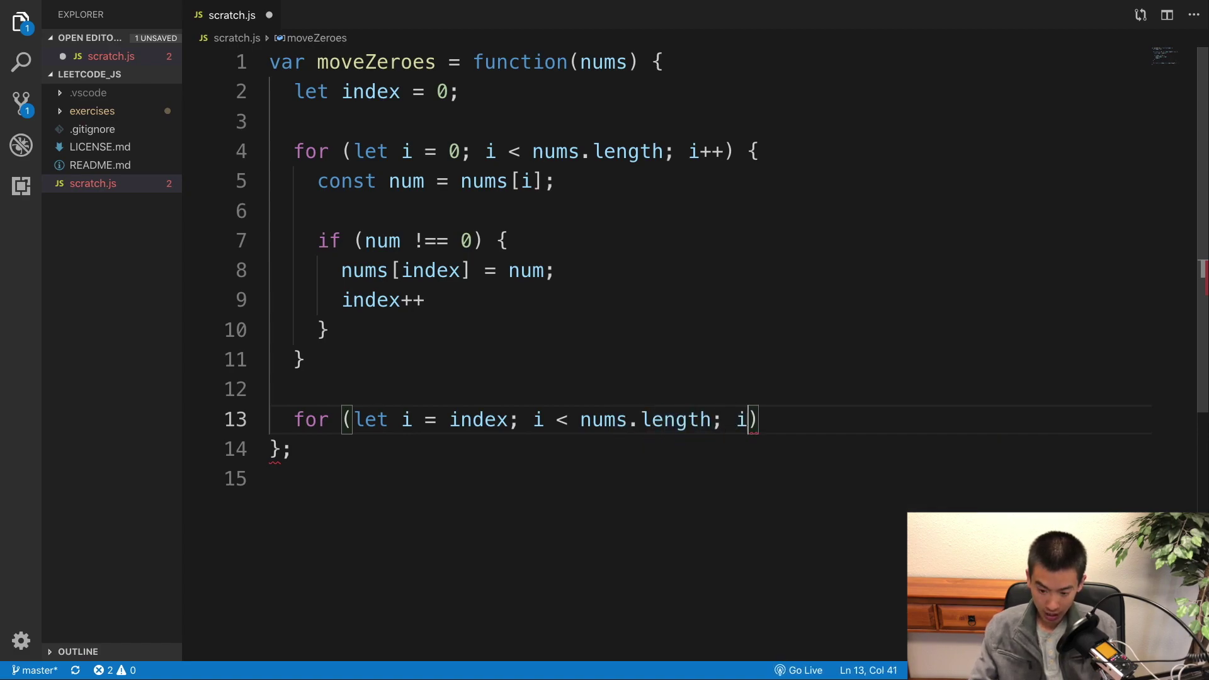
type("++")
key("Right")
type("{")
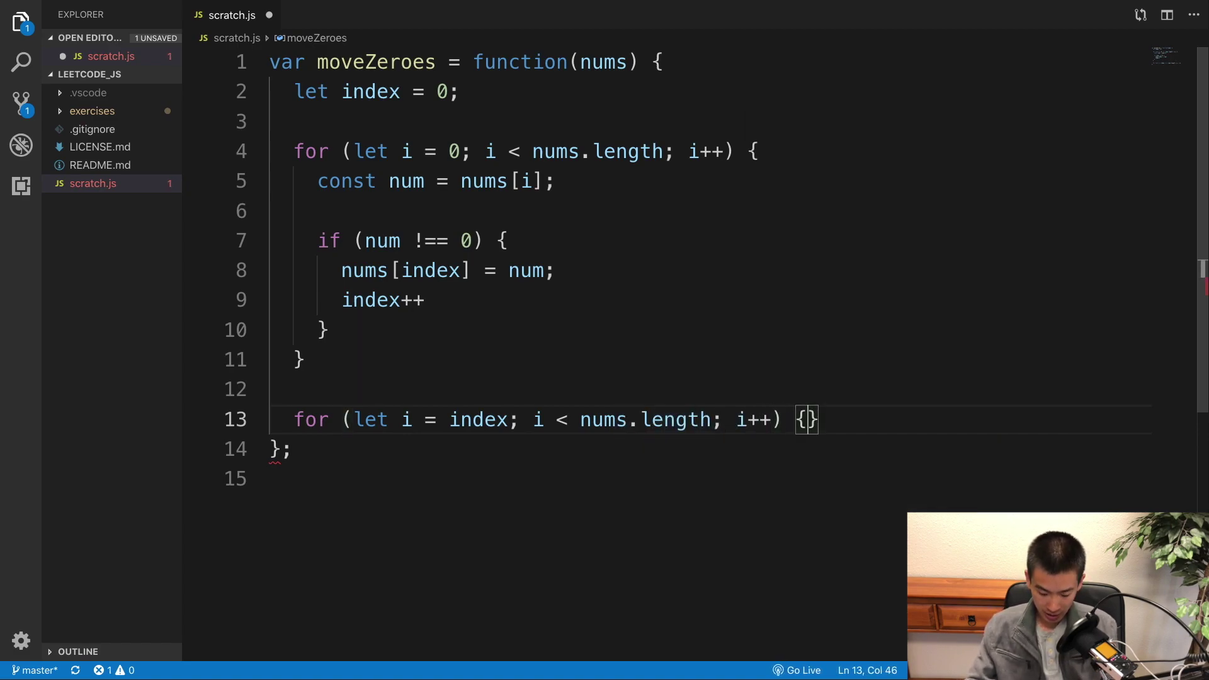
key("Return")
type("nums[")
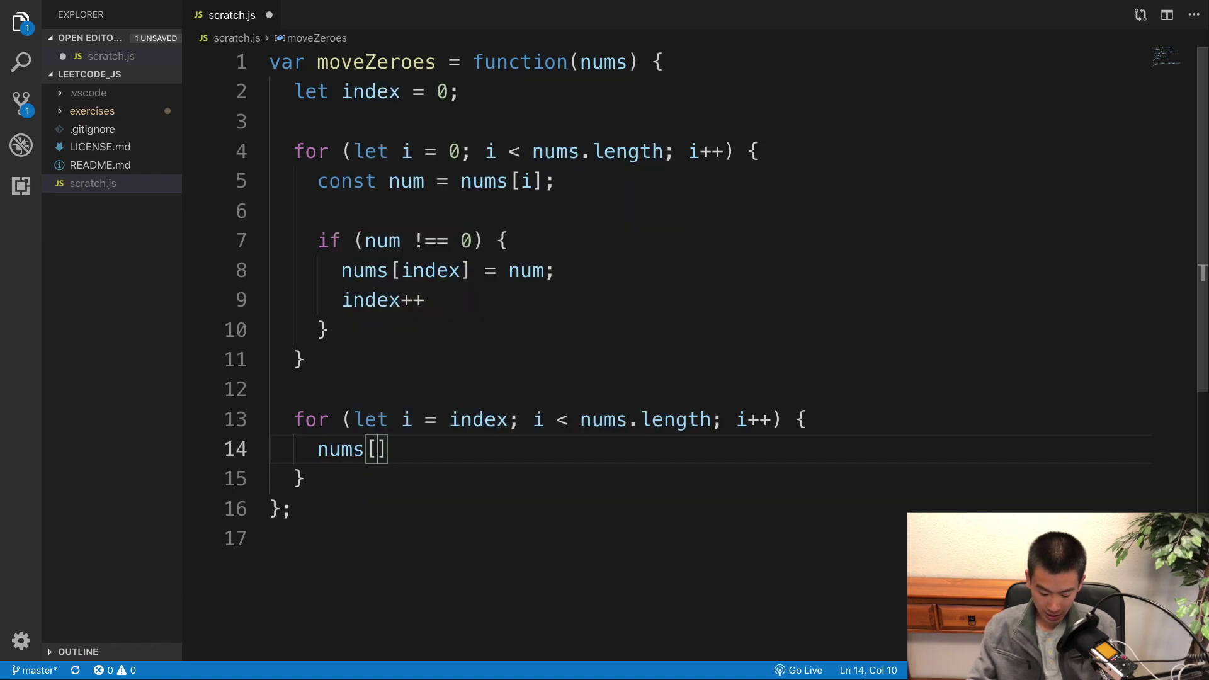
type("i")
key("Right")
type("= 0")
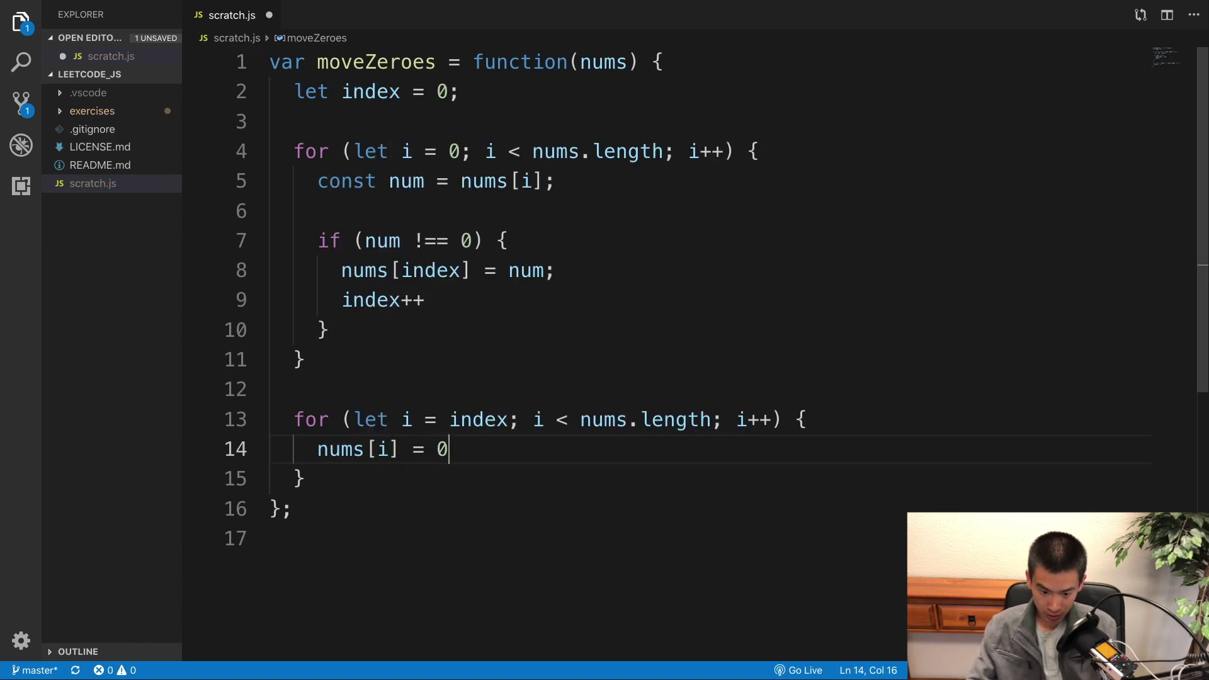
type(";")
- Save scratch.js and copy the entire moveZeroes solution
key("ctrl+s")
left_click(295, 508)
key("ctrl+a")
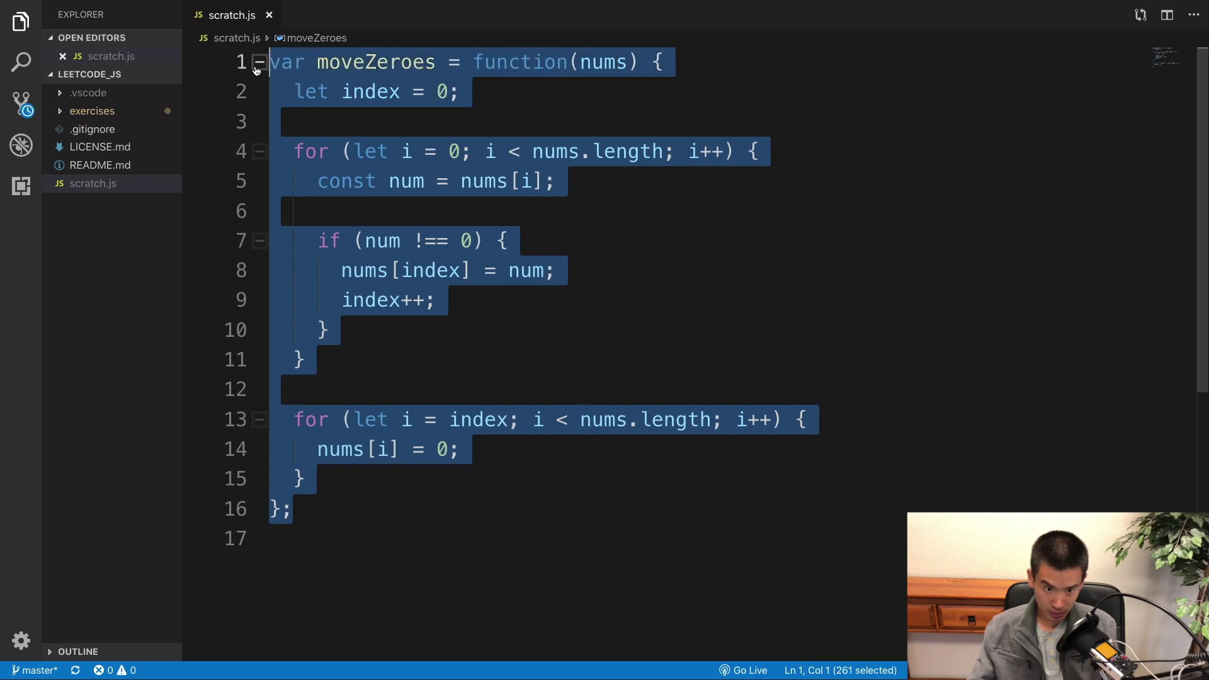
key("ctrl+c")
- Replace LeetCode's starter code with the copied solution and submit it, getting Accepted in 56 ms
key("alt+Tab")
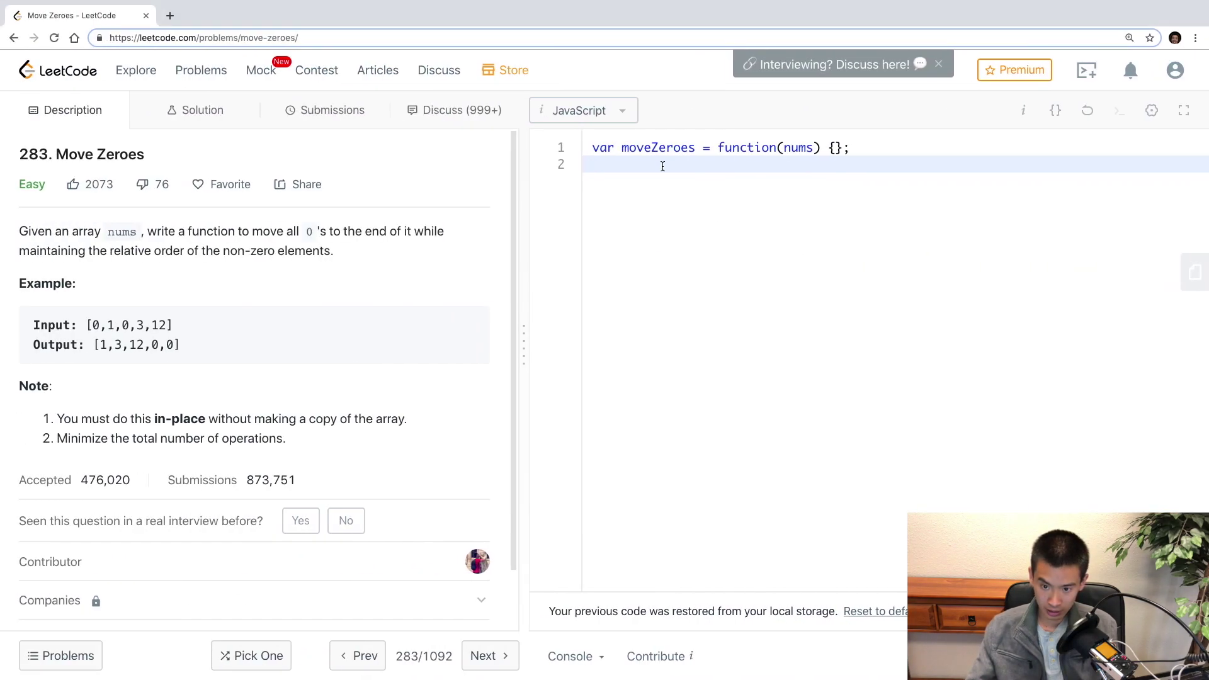
key("ctrl+a")
key("ctrl+v")
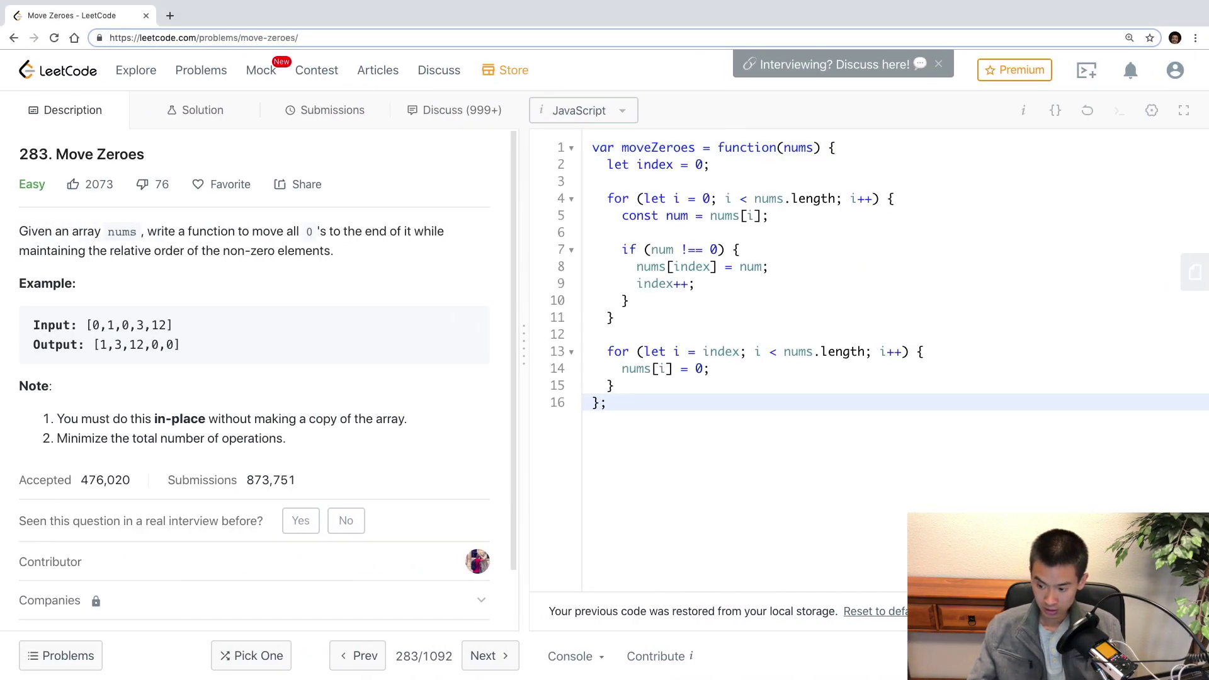
key("ctrl+Return")
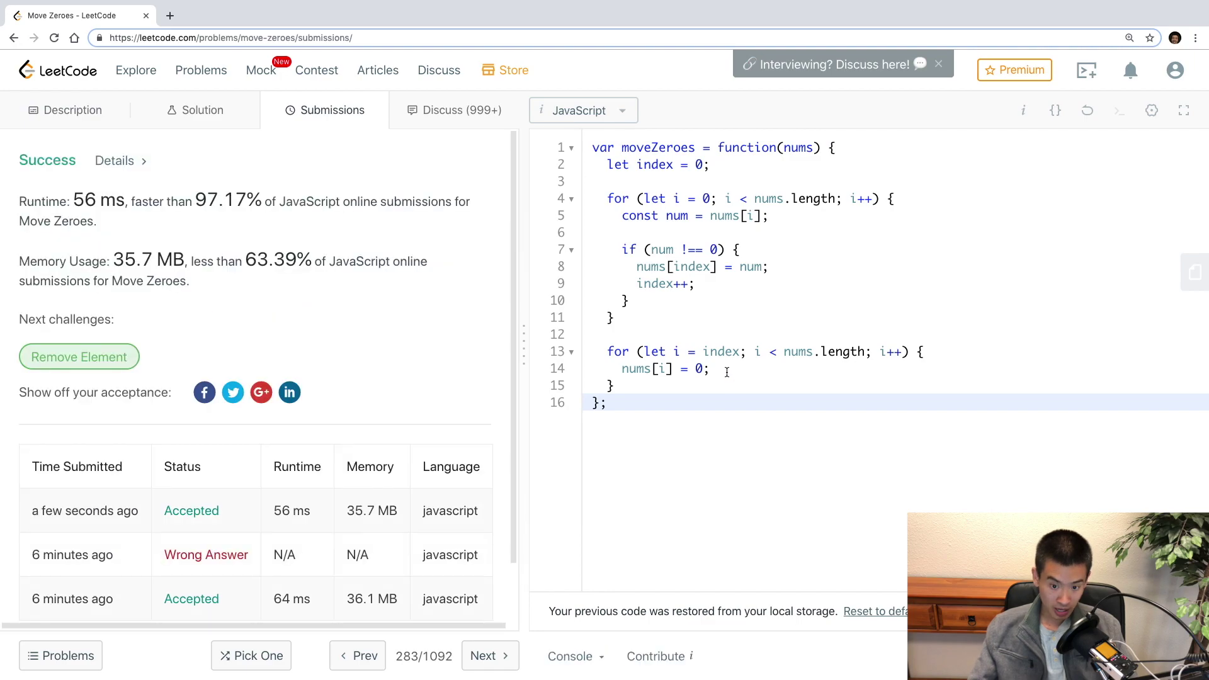